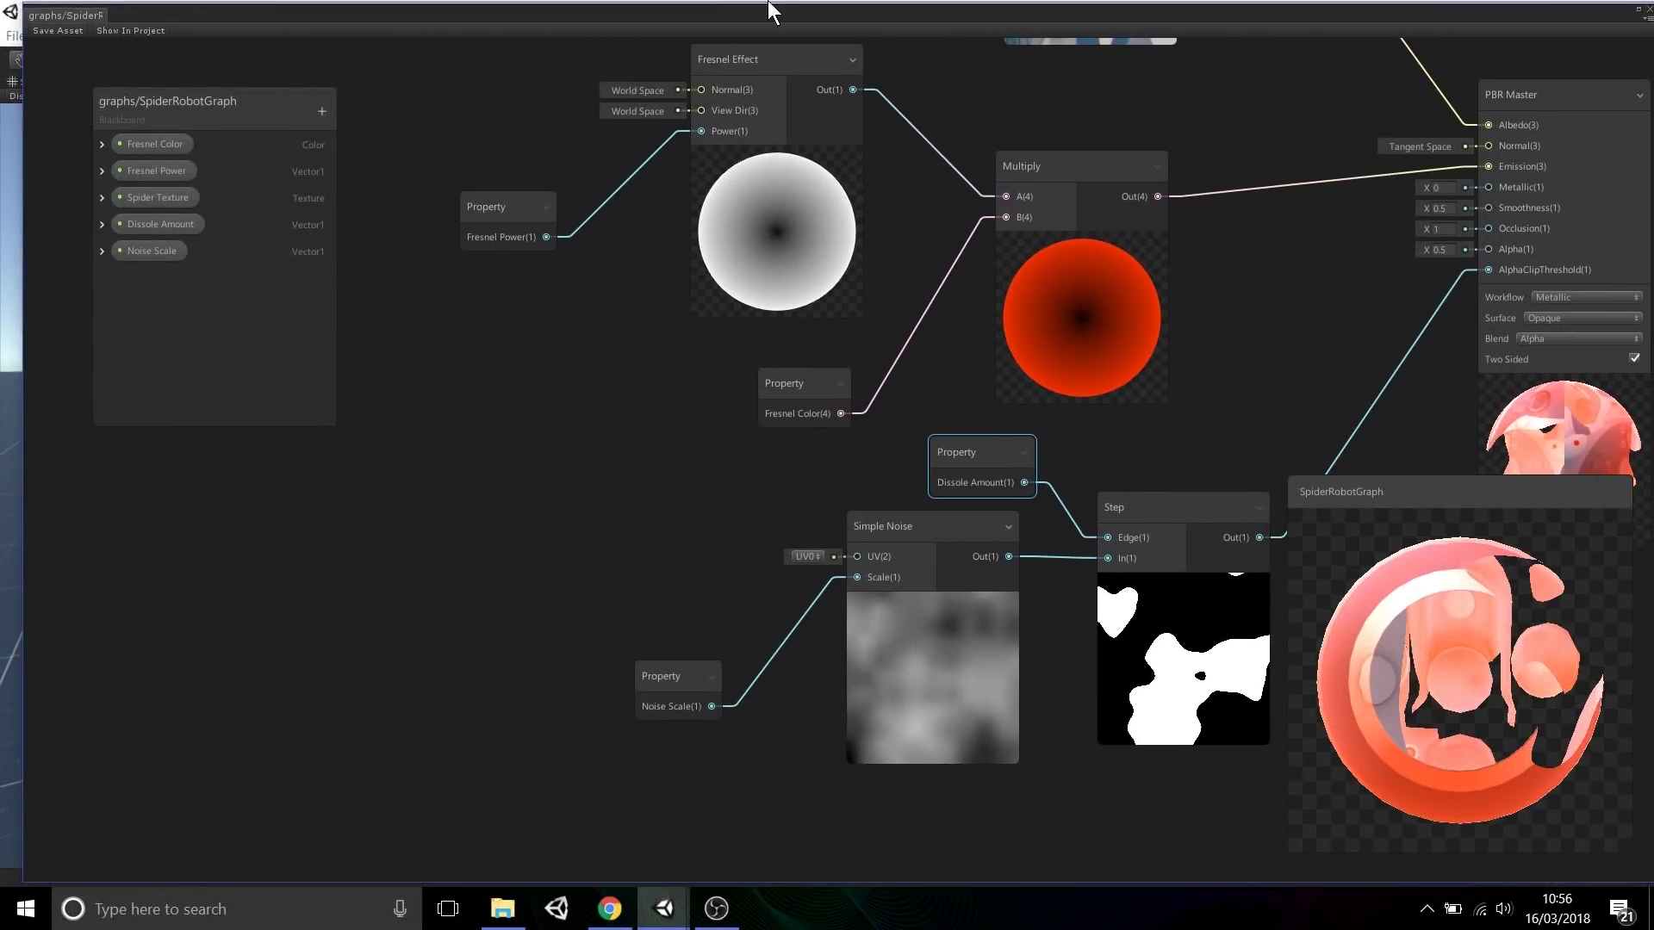
Add a Position node to the graph and place it above and to the left of the Noise Scale property node
{"action": "left_click_drag", "start_coordinate": [1555, 758], "coordinate": [1384, 629]}
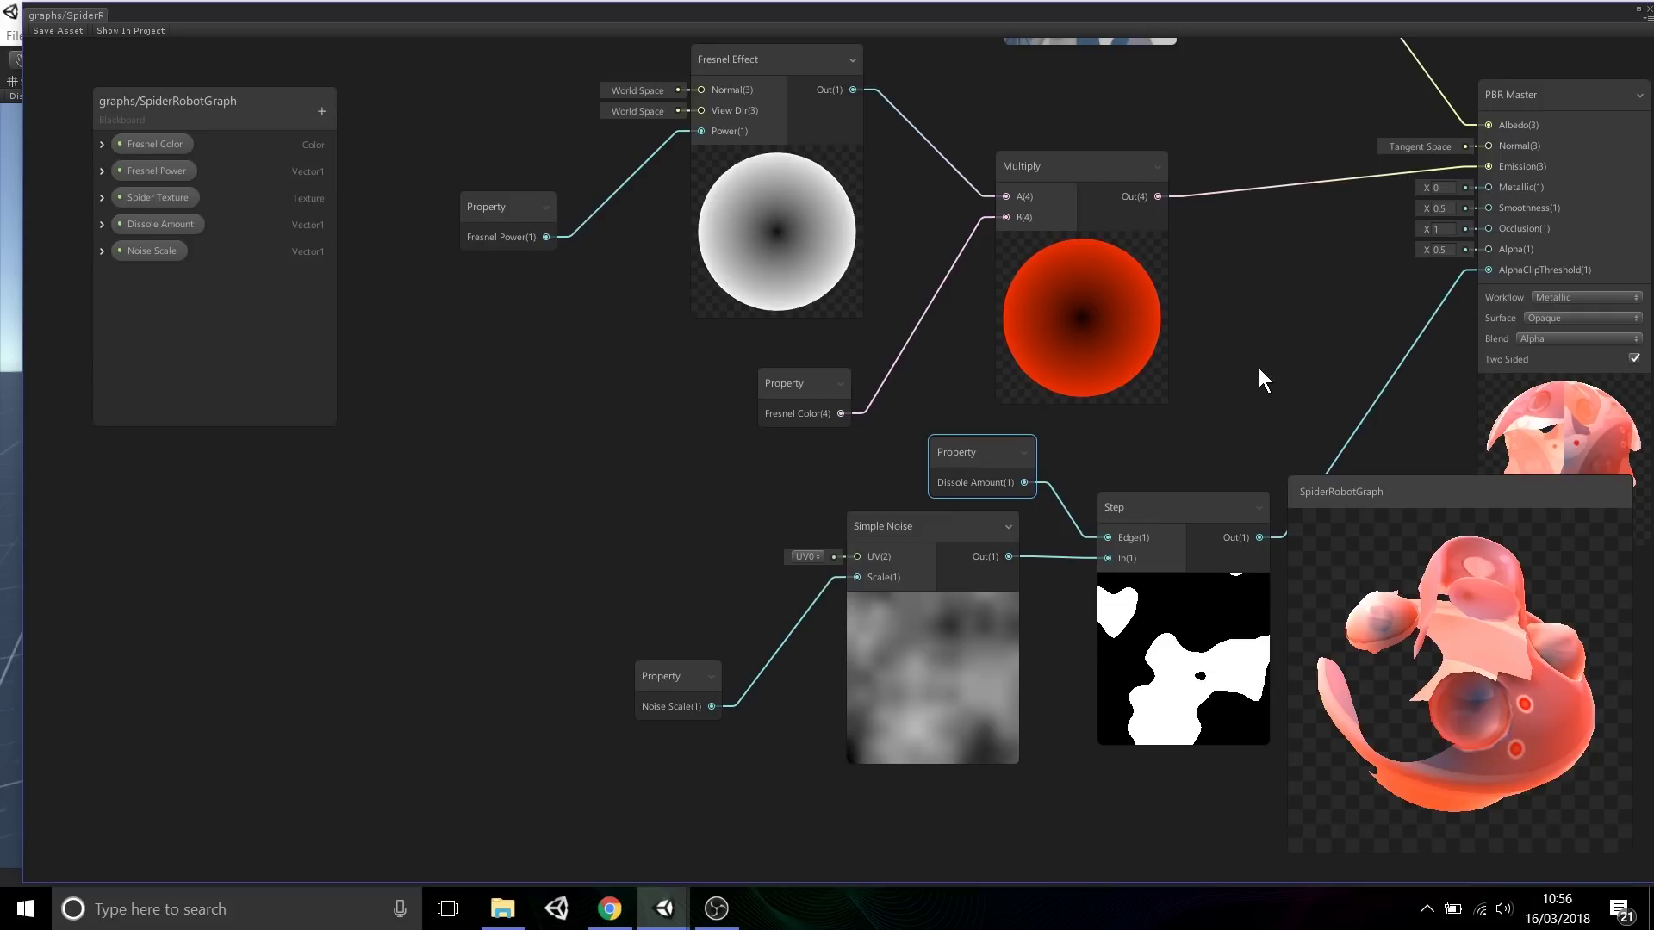
{"action": "left_click_drag", "start_coordinate": [1449, 751], "coordinate": [1356, 695]}
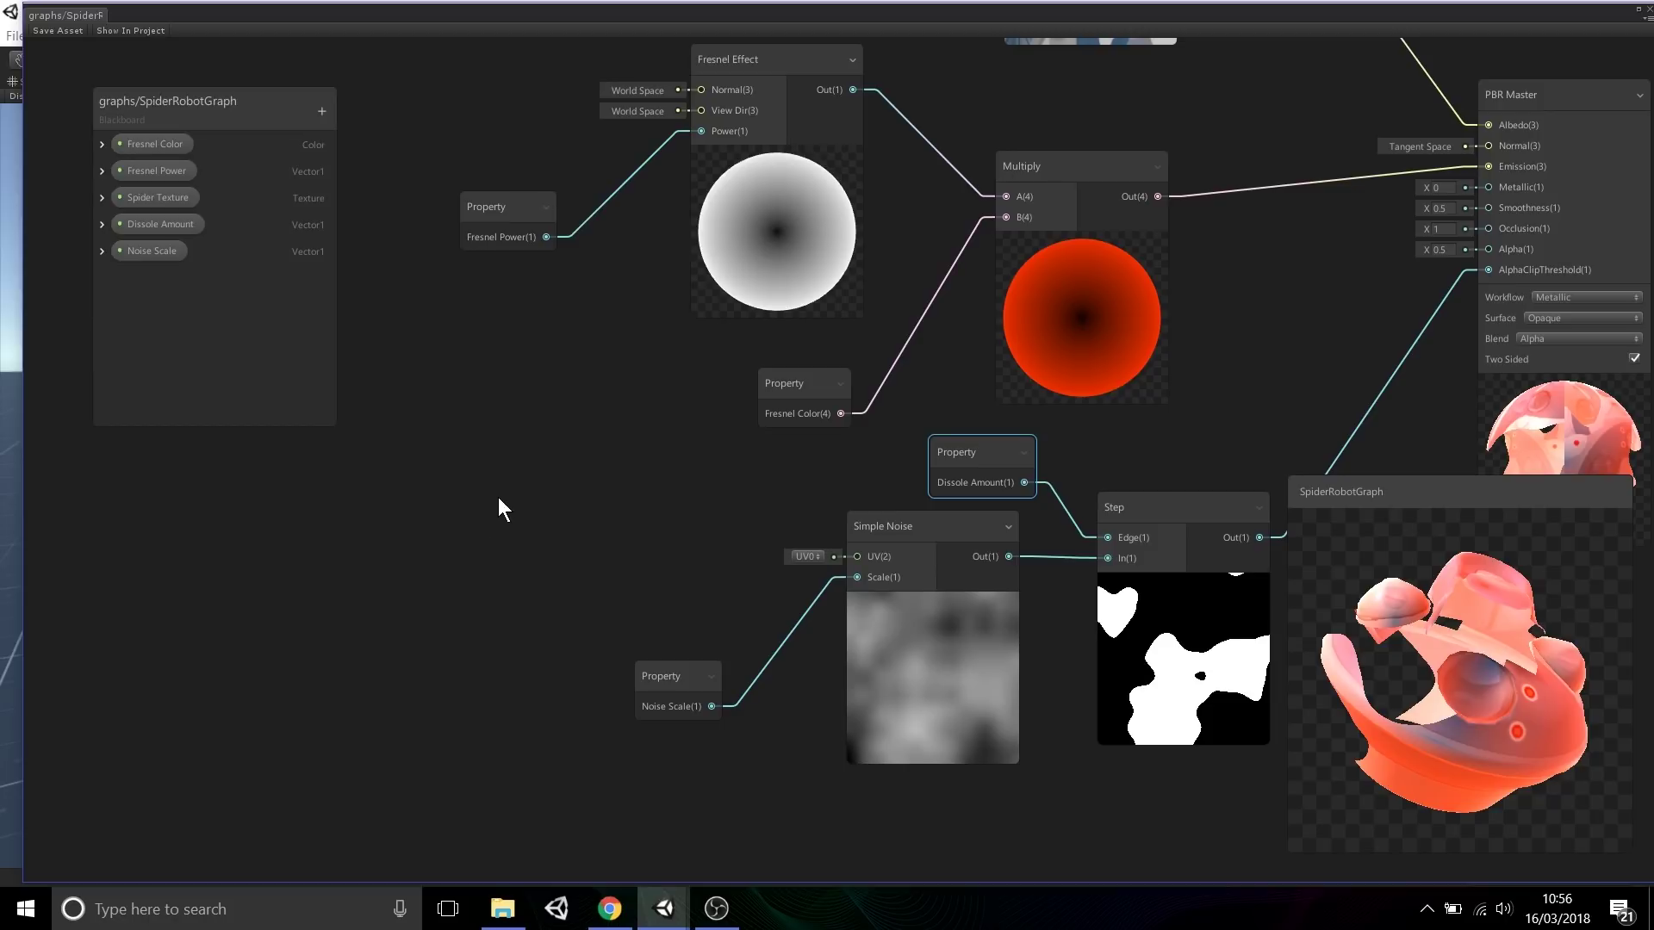
{"action": "right_click", "coordinate": [499, 529]}
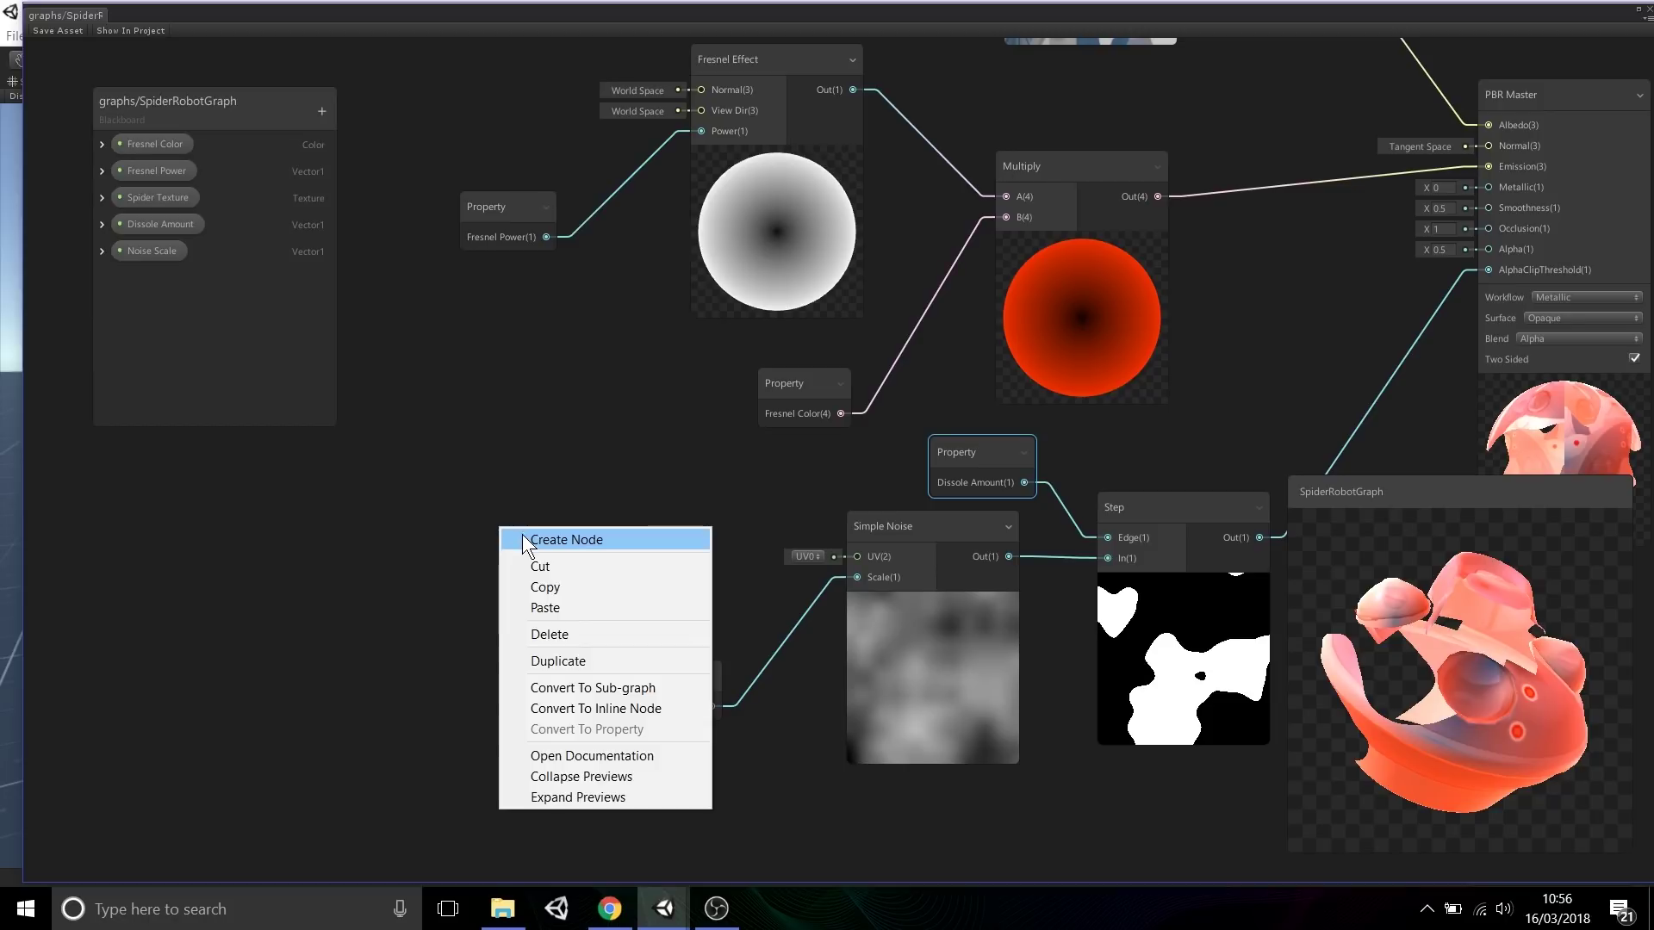
{"action": "left_click", "coordinate": [523, 539]}
{"action": "type", "text": "pos"}
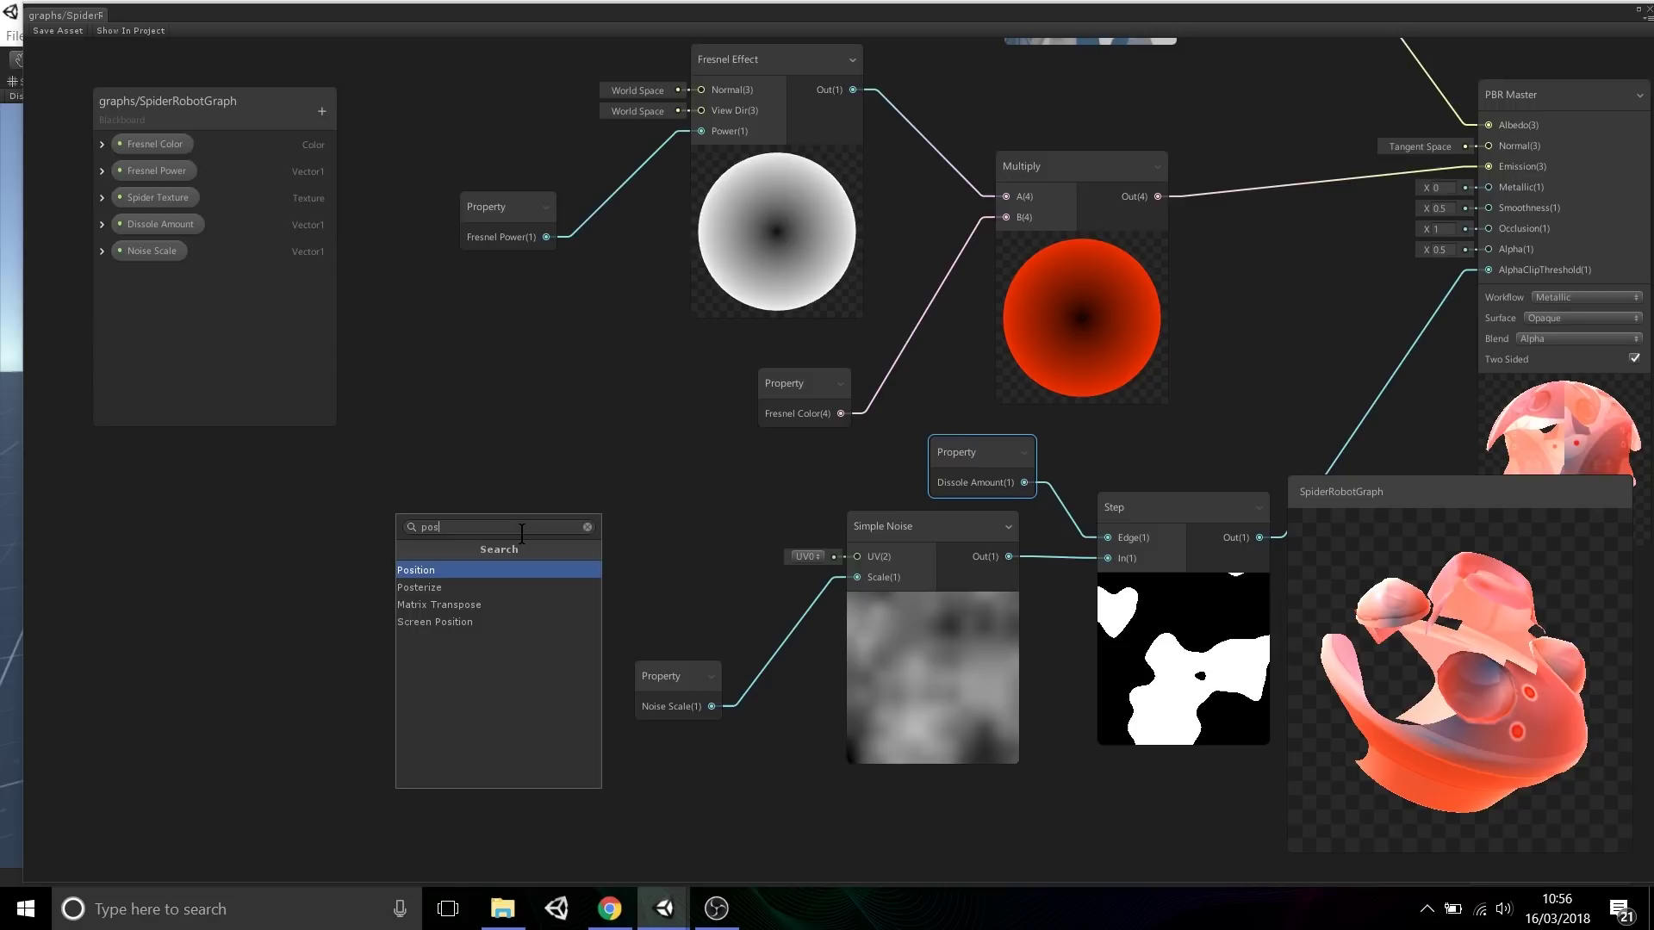
{"action": "key", "text": "Return"}
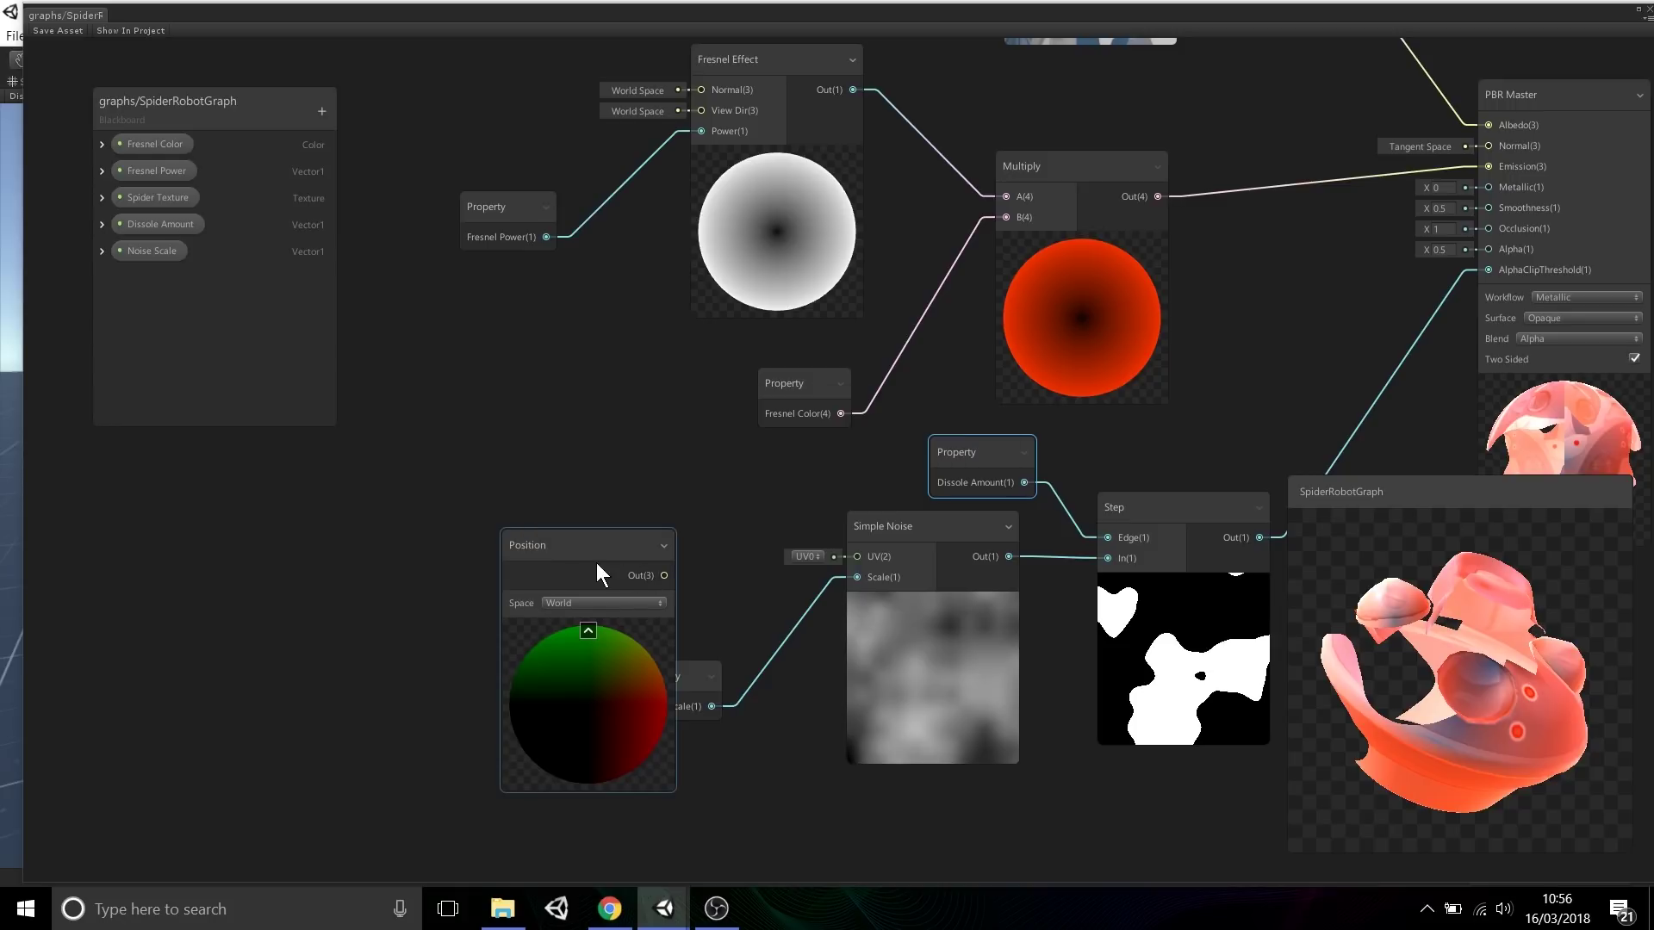
{"action": "left_click_drag", "start_coordinate": [596, 562], "coordinate": [480, 485]}
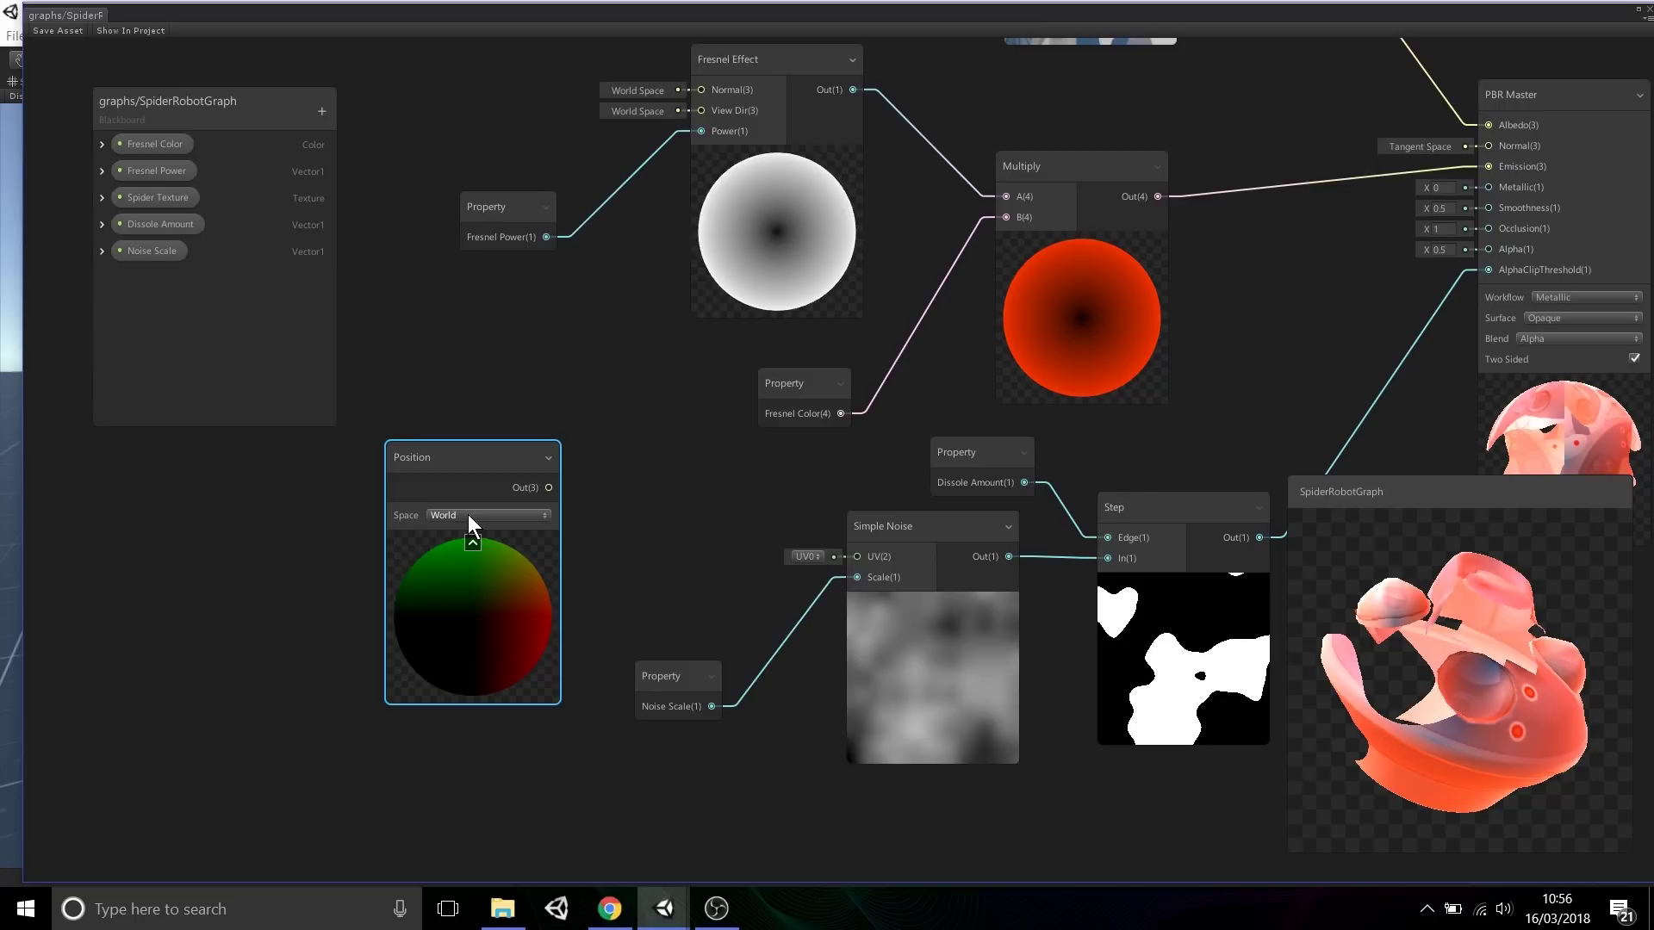
Try Object, then View, as the Position node's space
{"action": "left_click", "coordinate": [467, 514]}
{"action": "left_click", "coordinate": [467, 536]}
{"action": "left_click", "coordinate": [487, 419]}
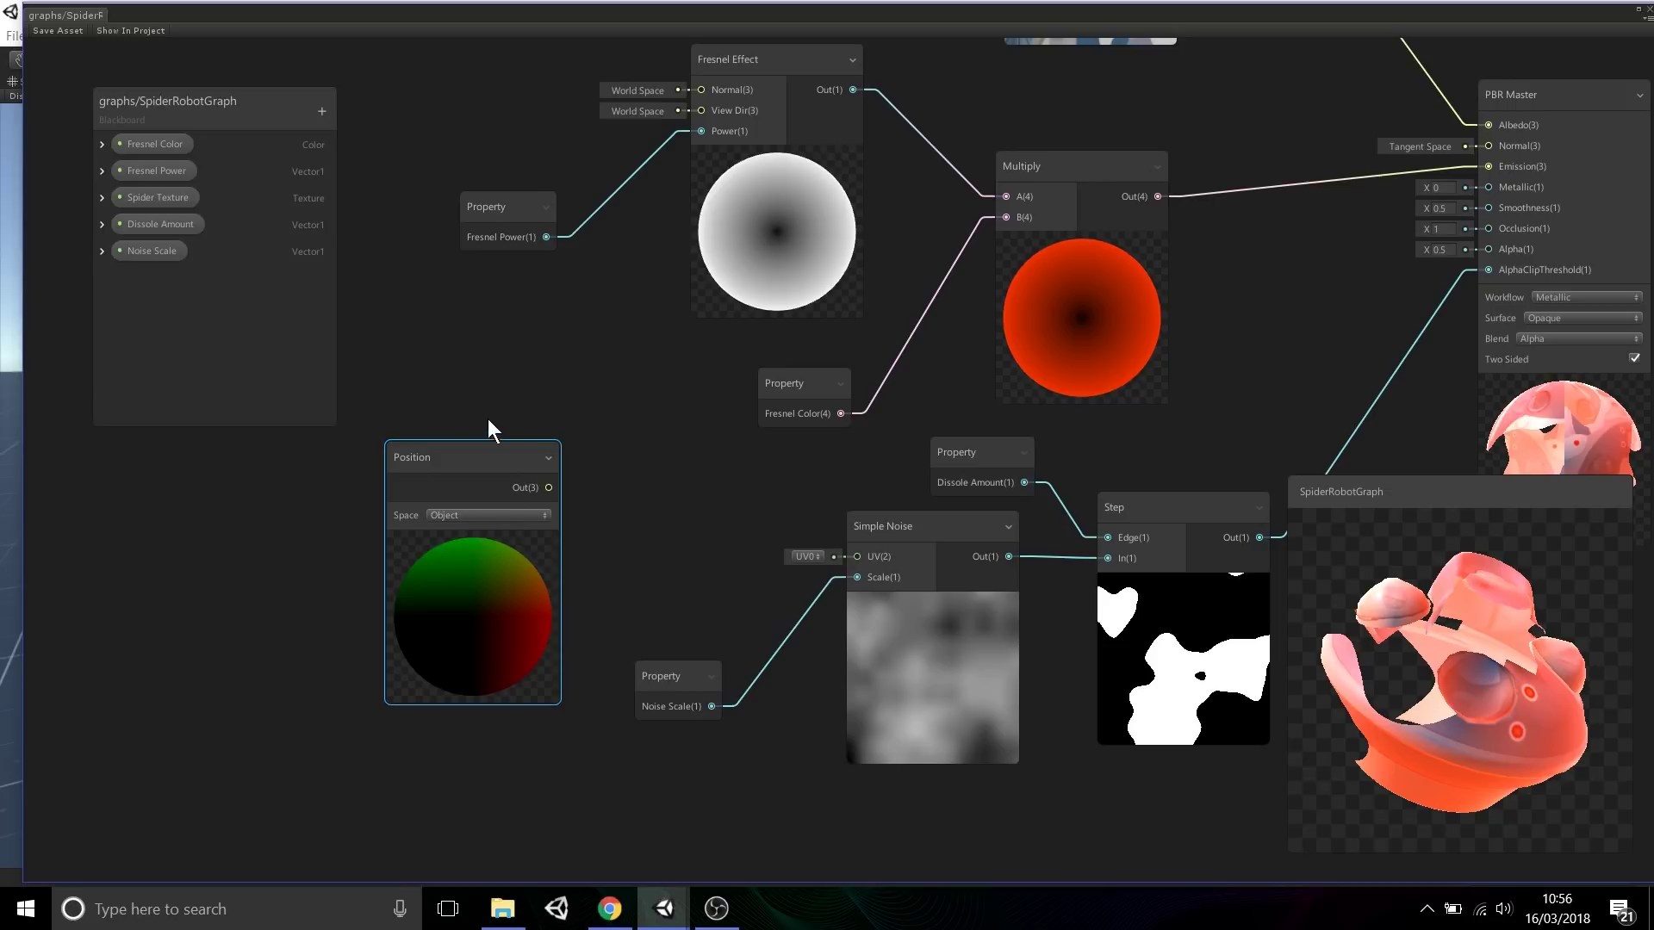
{"action": "left_click", "coordinate": [482, 507]}
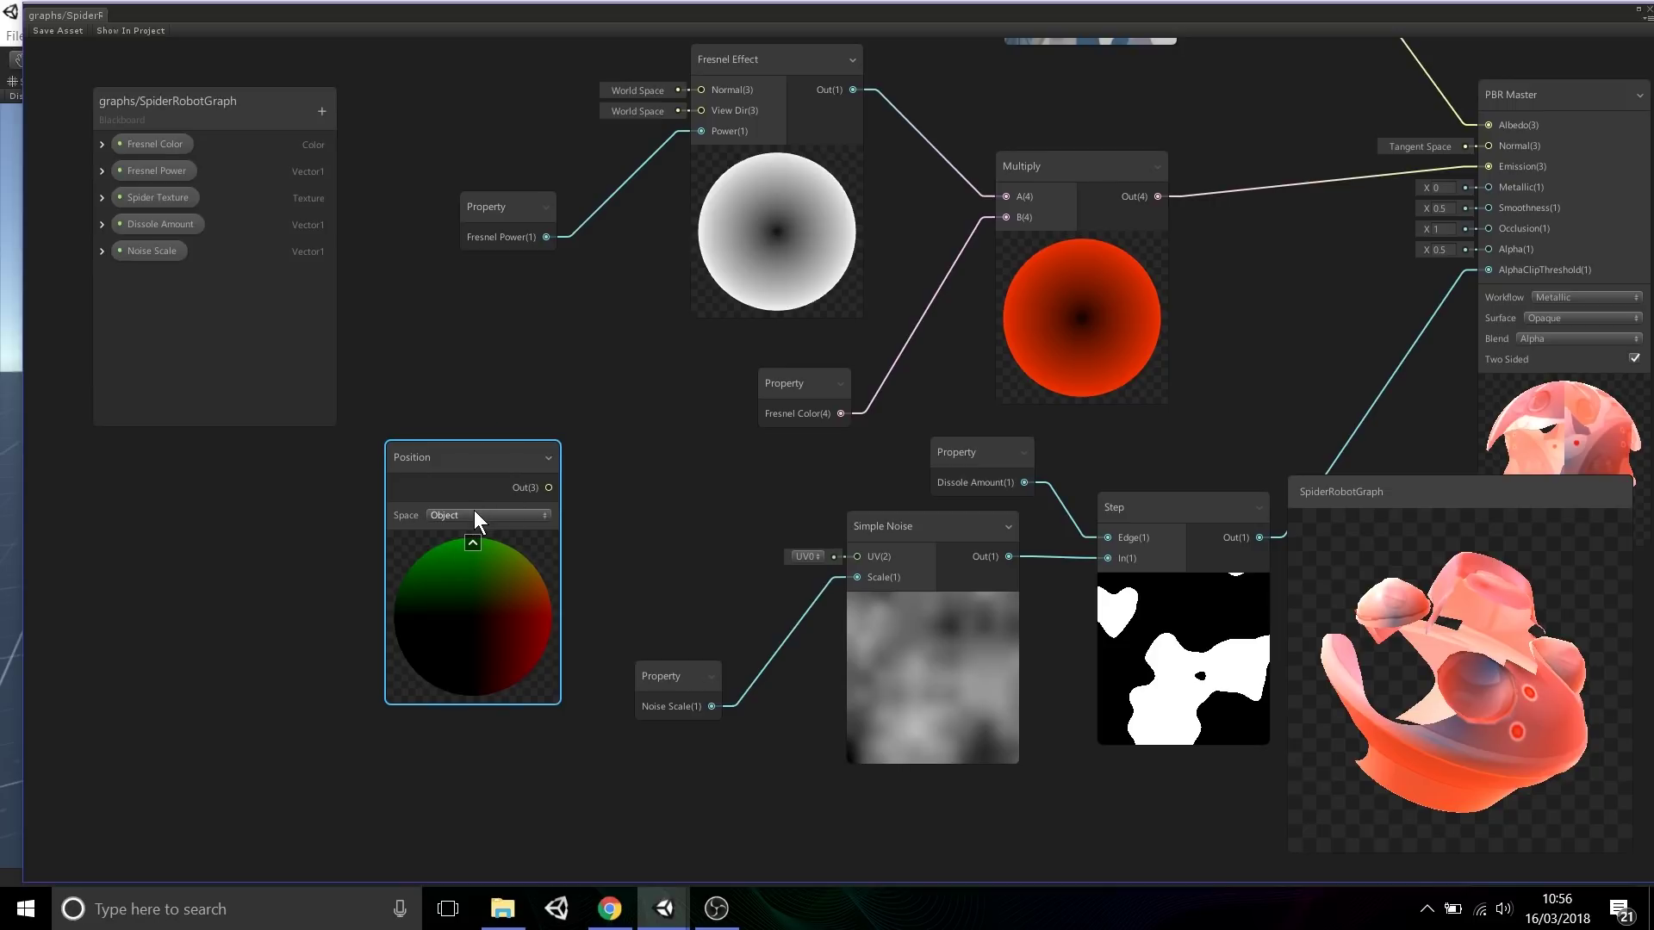
{"action": "left_click", "coordinate": [475, 511]}
{"action": "left_click", "coordinate": [474, 557]}
{"action": "left_click_drag", "start_coordinate": [499, 468], "coordinate": [486, 465]}
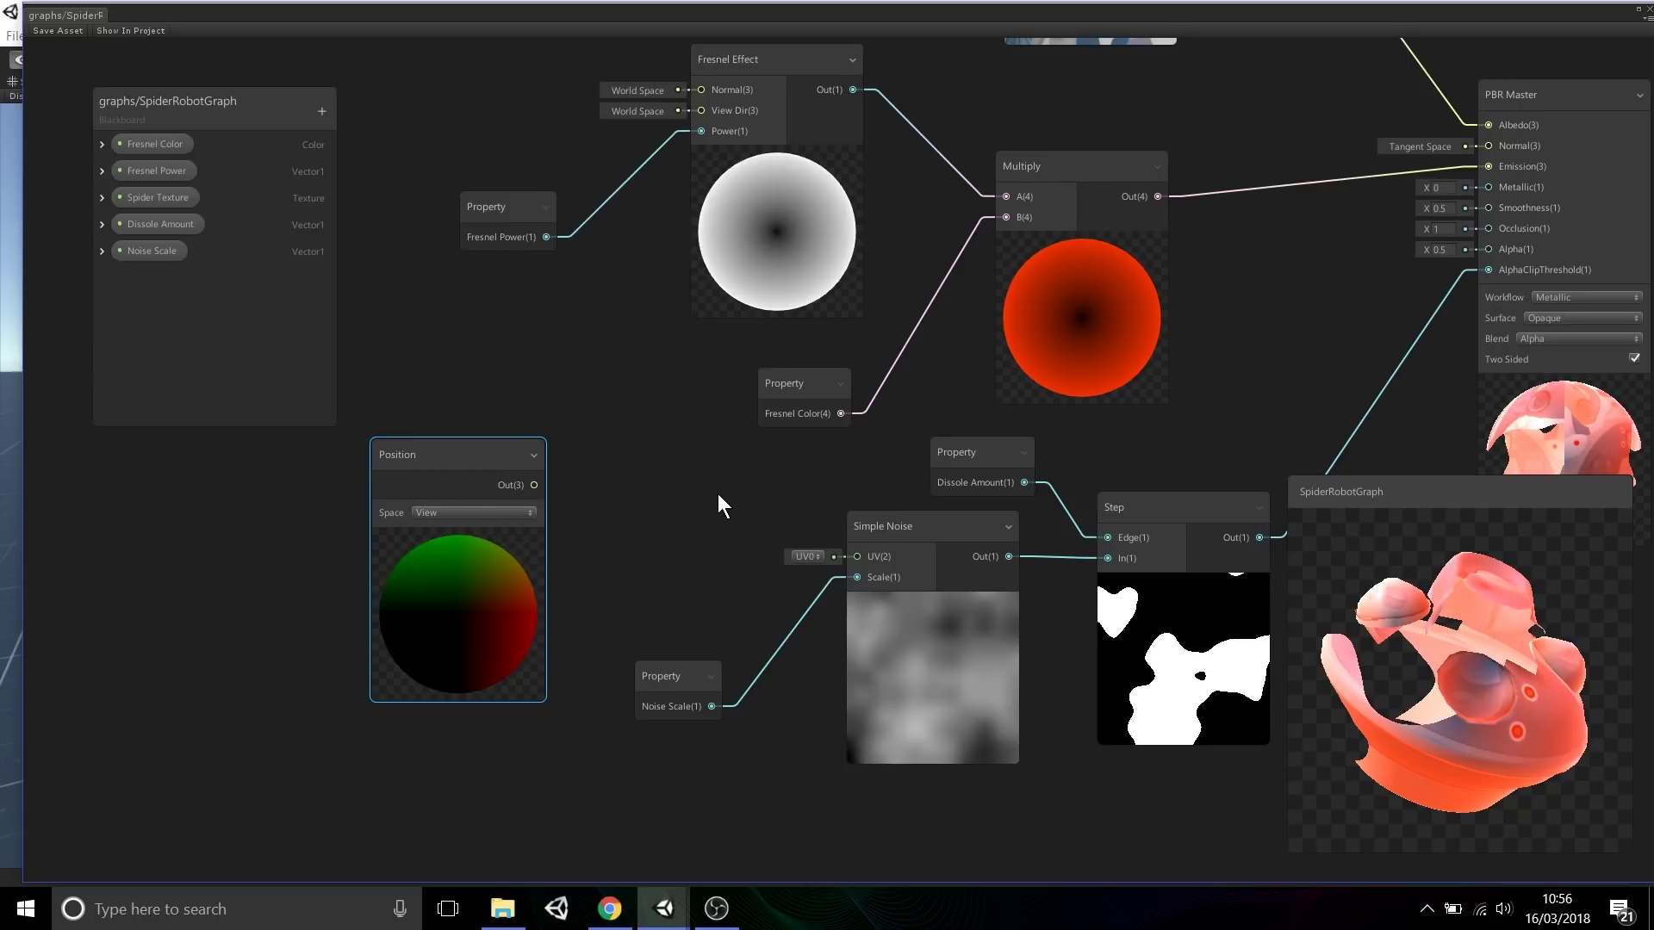
Connect the Position node's output to the Simple Noise node's UV input and save the graph
{"action": "left_click_drag", "start_coordinate": [720, 502], "coordinate": [592, 470], "text": "alt"}
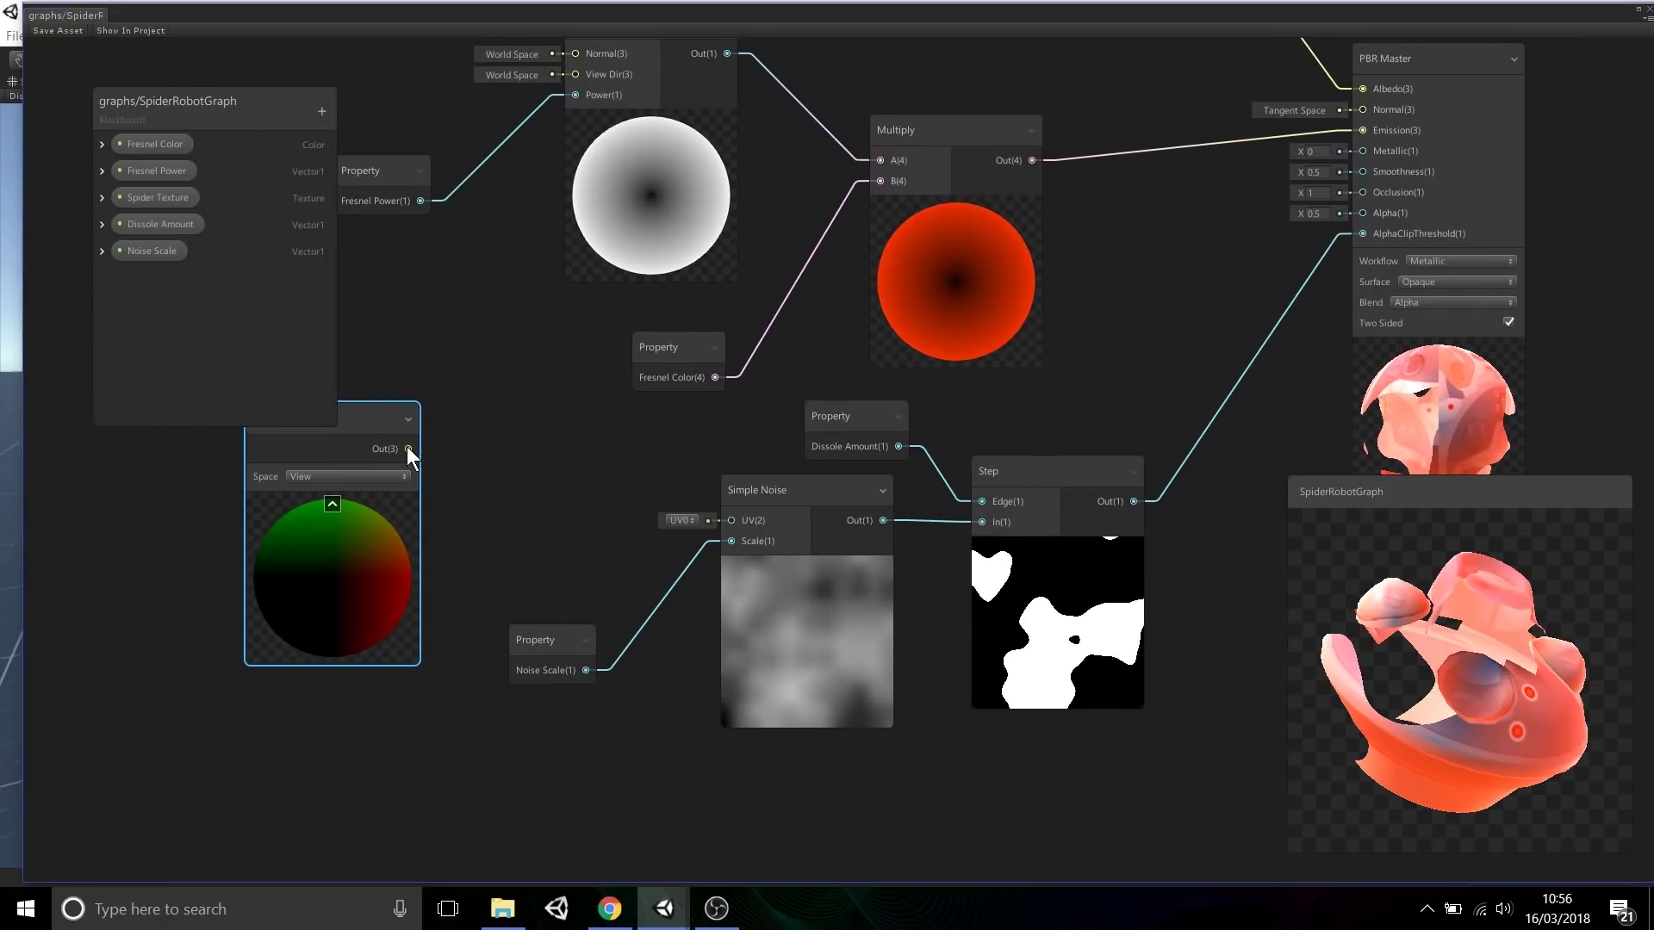
{"action": "left_click_drag", "start_coordinate": [408, 448], "coordinate": [446, 444]}
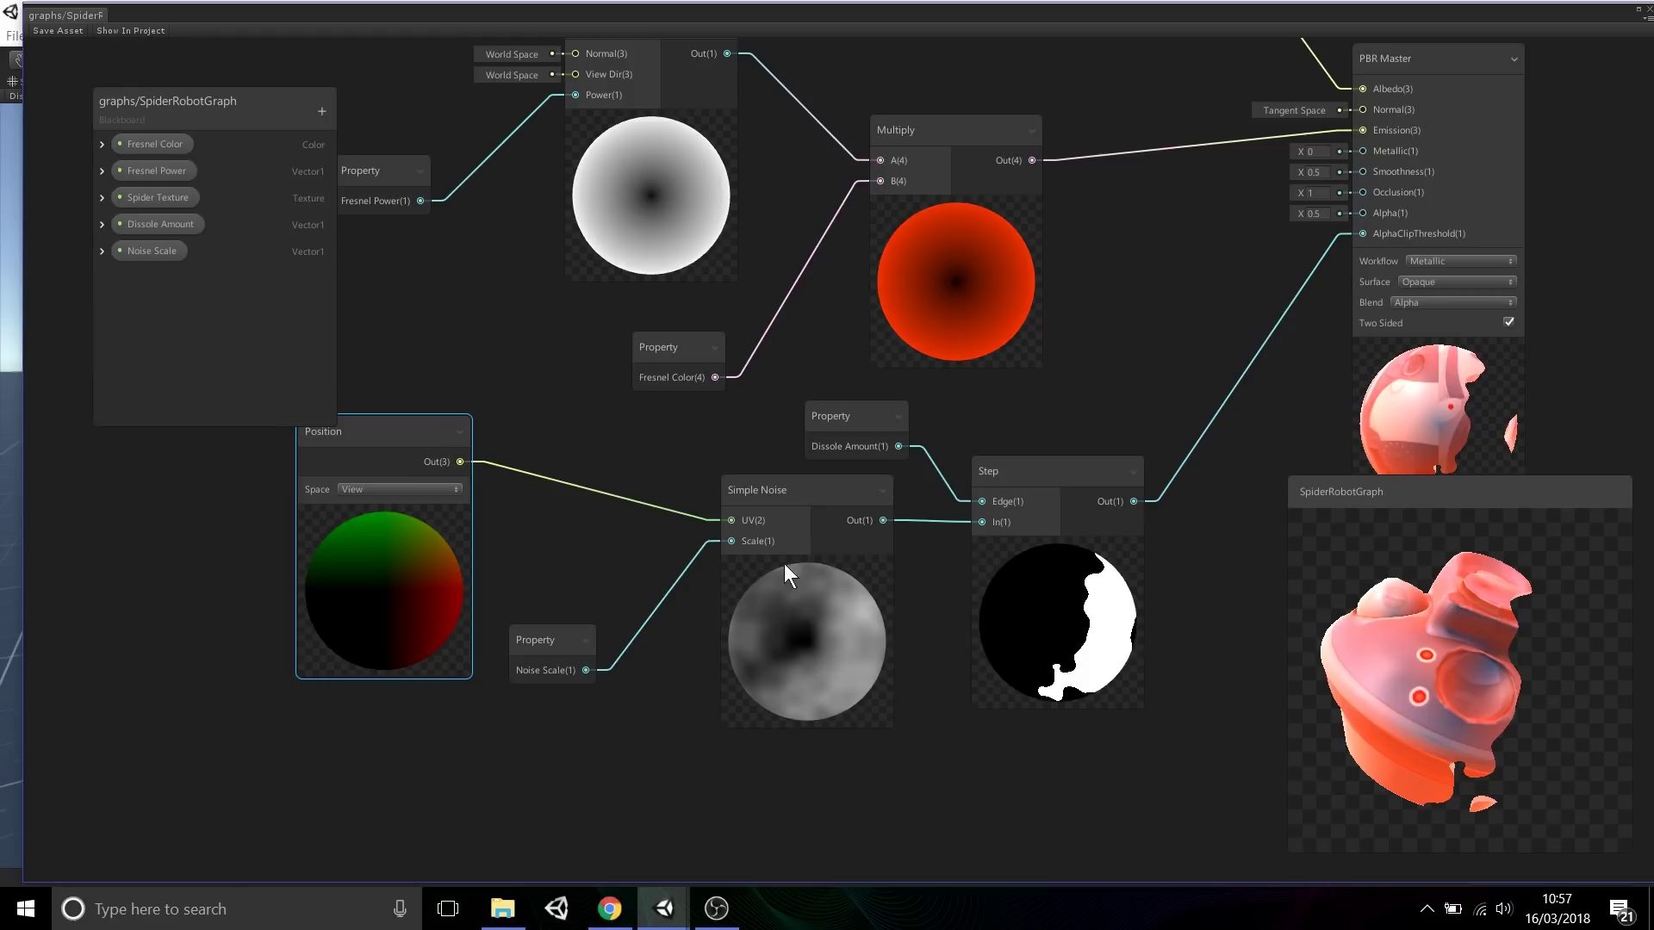
{"action": "left_click_drag", "start_coordinate": [1475, 732], "coordinate": [1502, 761]}
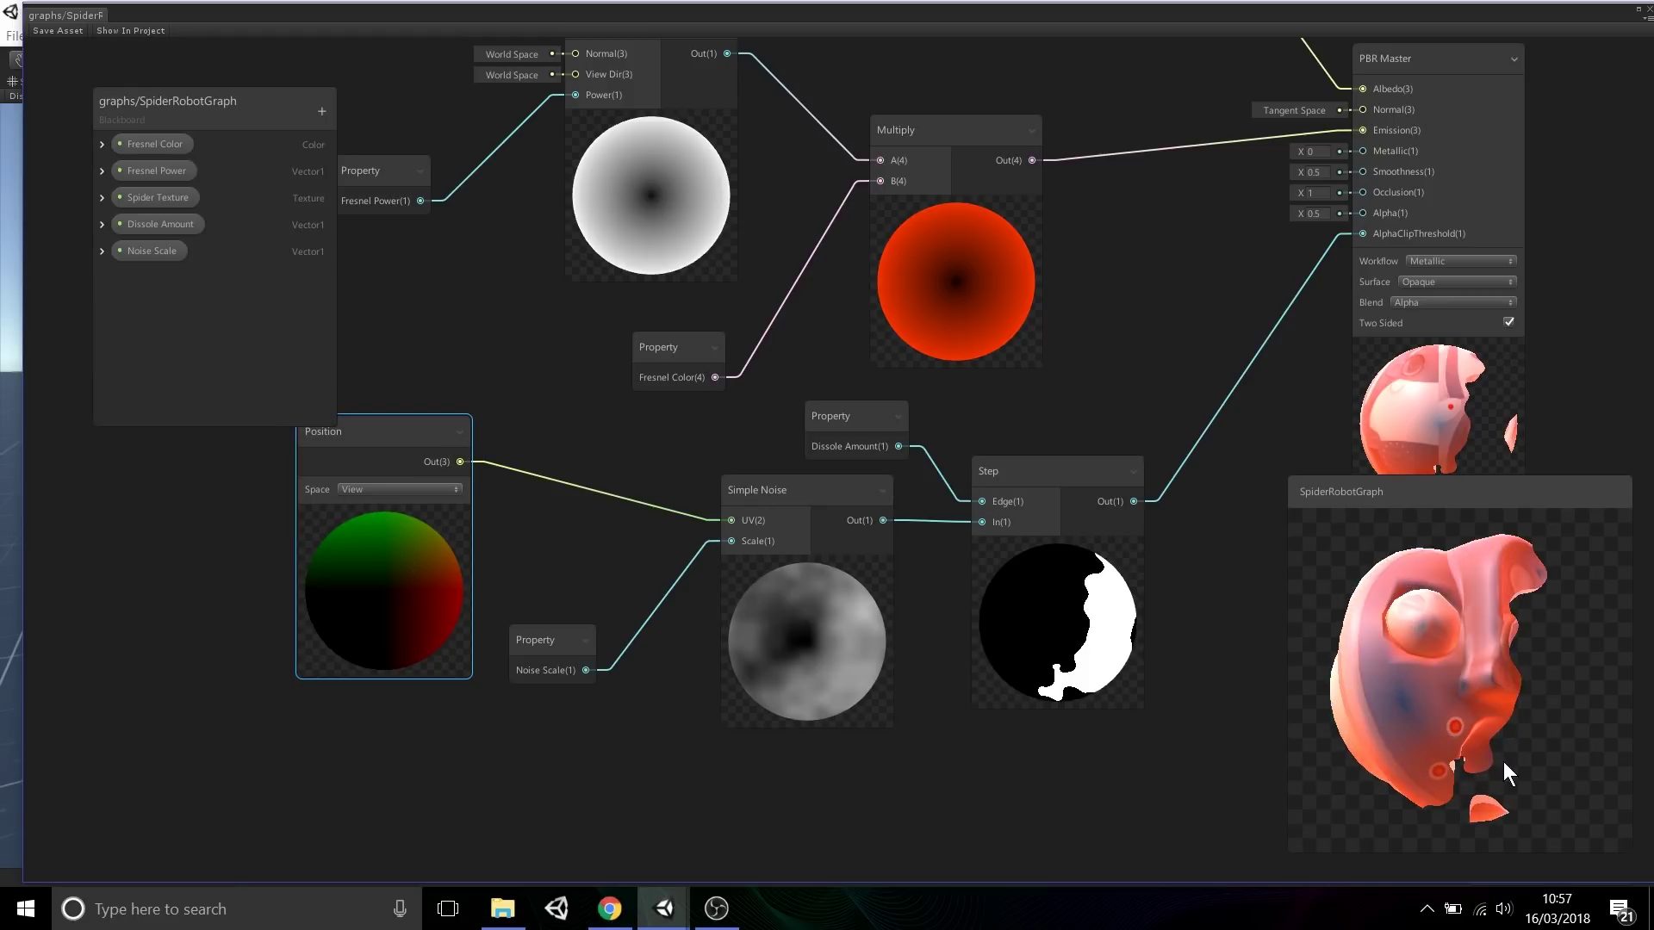
{"action": "left_click", "coordinate": [60, 31]}
Examine the dissolve effect on the Spiderbot from several angles in the Scene view, adjusting the material's Dissole Amount
{"action": "left_click_drag", "start_coordinate": [301, 13], "coordinate": [258, 883]}
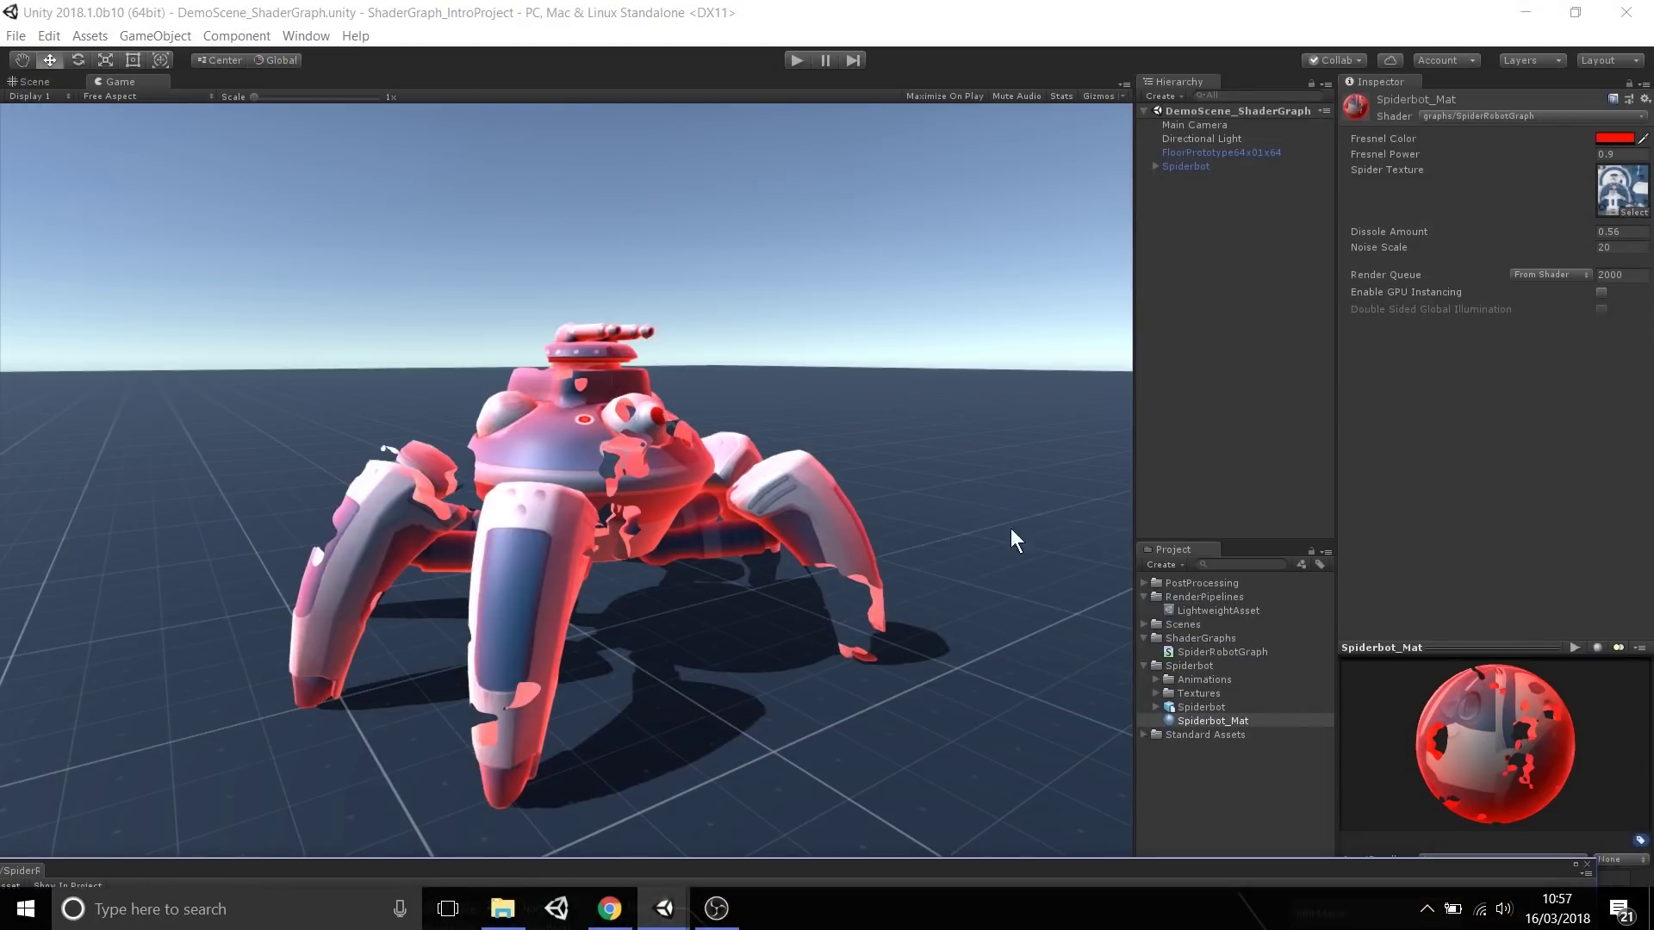
{"action": "left_click", "coordinate": [29, 81]}
{"action": "left_click_drag", "start_coordinate": [567, 371], "coordinate": [447, 360], "text": "alt"}
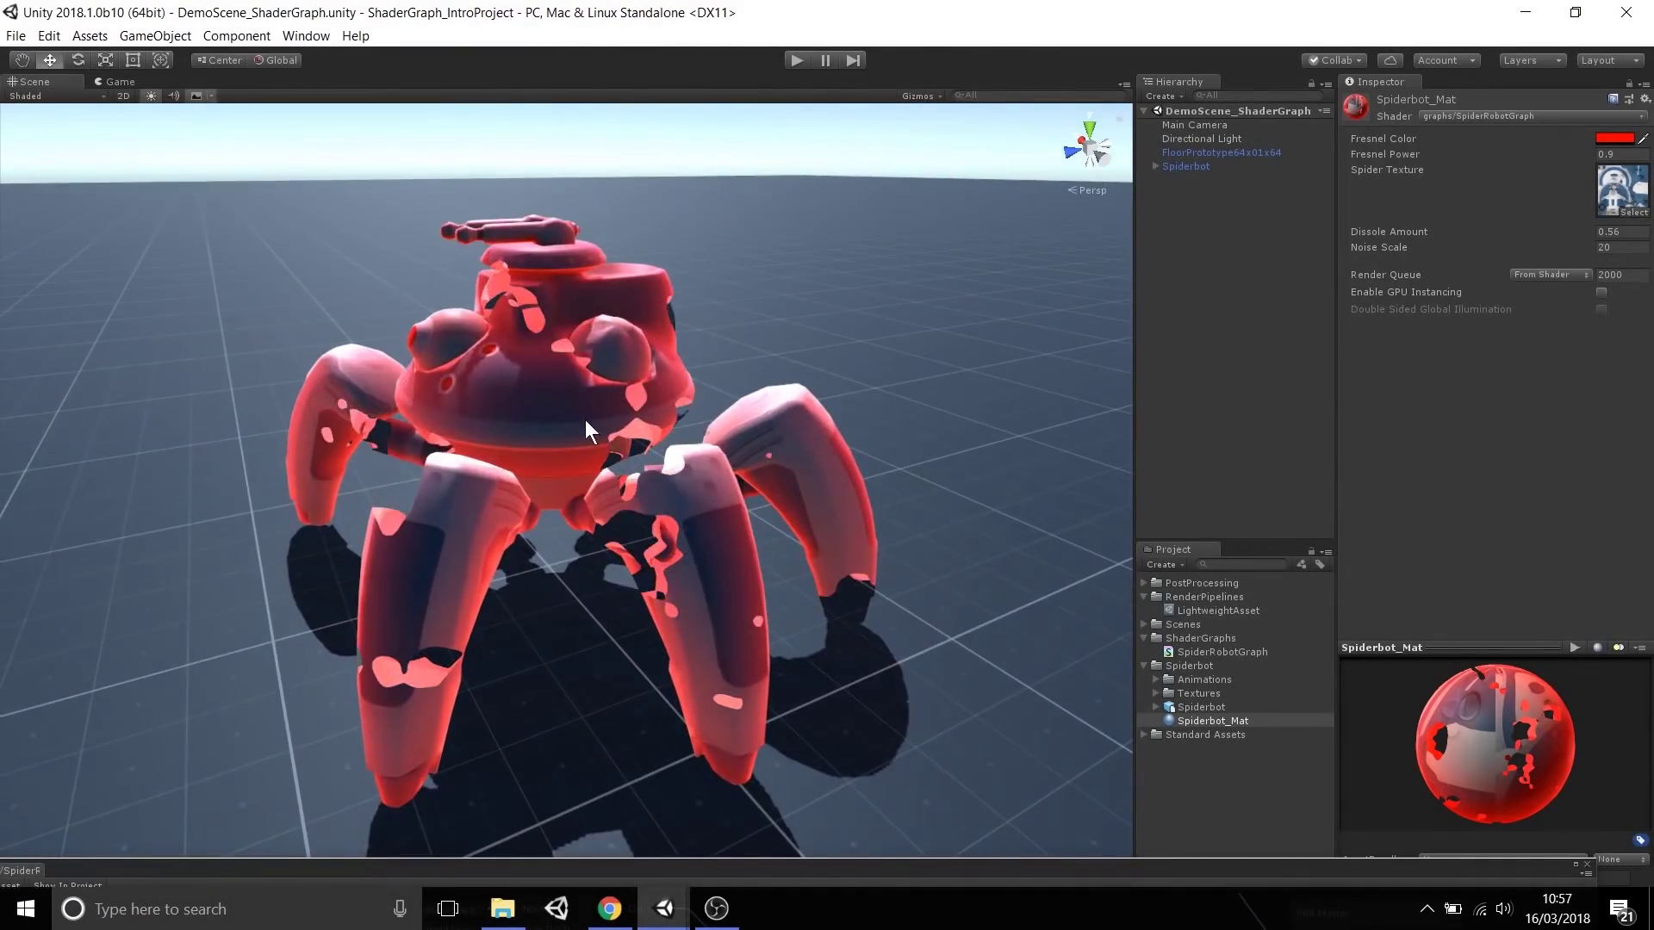
{"action": "left_click_drag", "start_coordinate": [586, 420], "coordinate": [1032, 421], "text": "alt"}
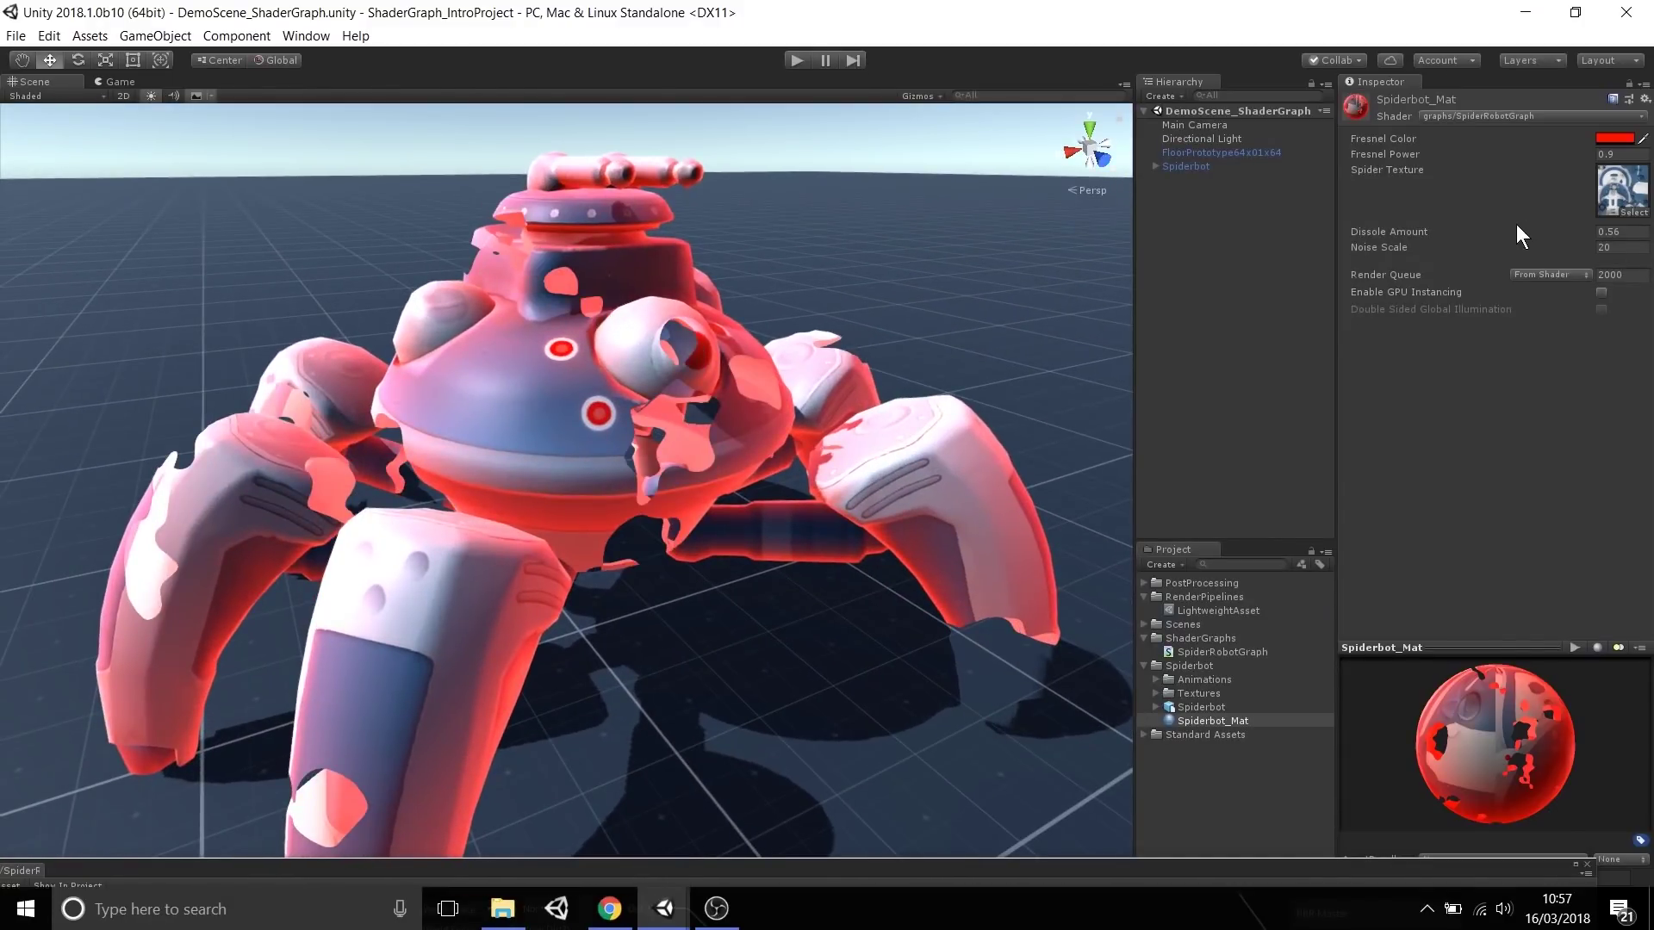
{"action": "left_click_drag", "start_coordinate": [1492, 231], "coordinate": [1479, 231]}
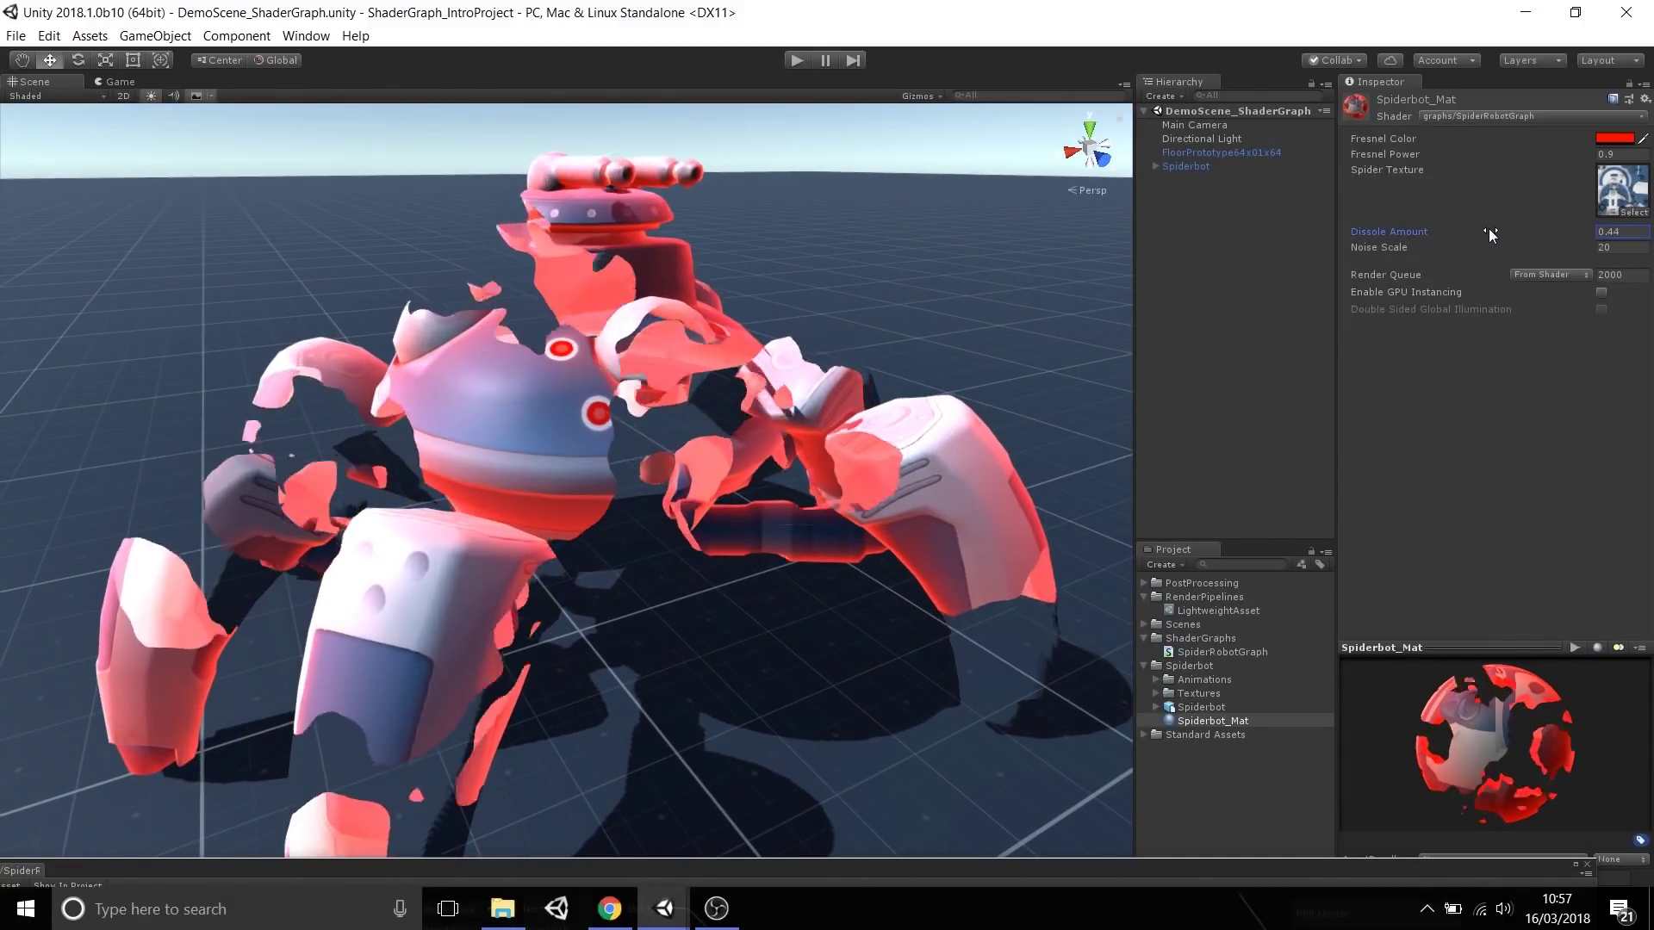
{"action": "left_click_drag", "start_coordinate": [793, 367], "coordinate": [732, 375], "text": "alt"}
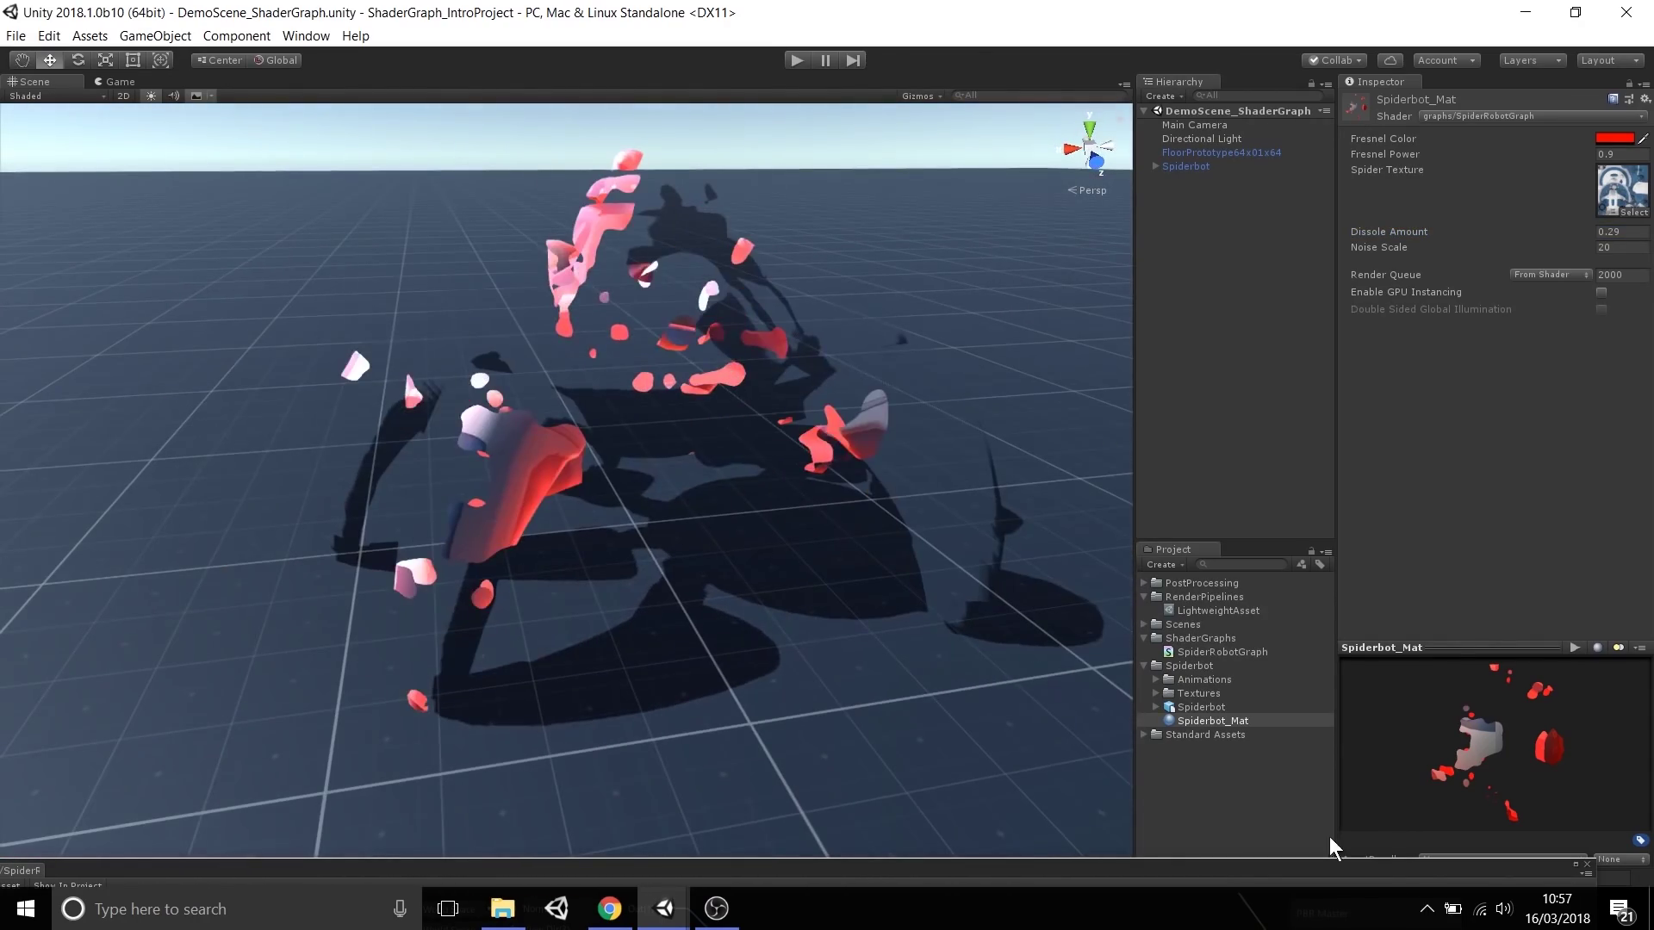
Change the Position node's space to Object and save the graph
{"action": "left_click_drag", "start_coordinate": [1365, 875], "coordinate": [1408, 45]}
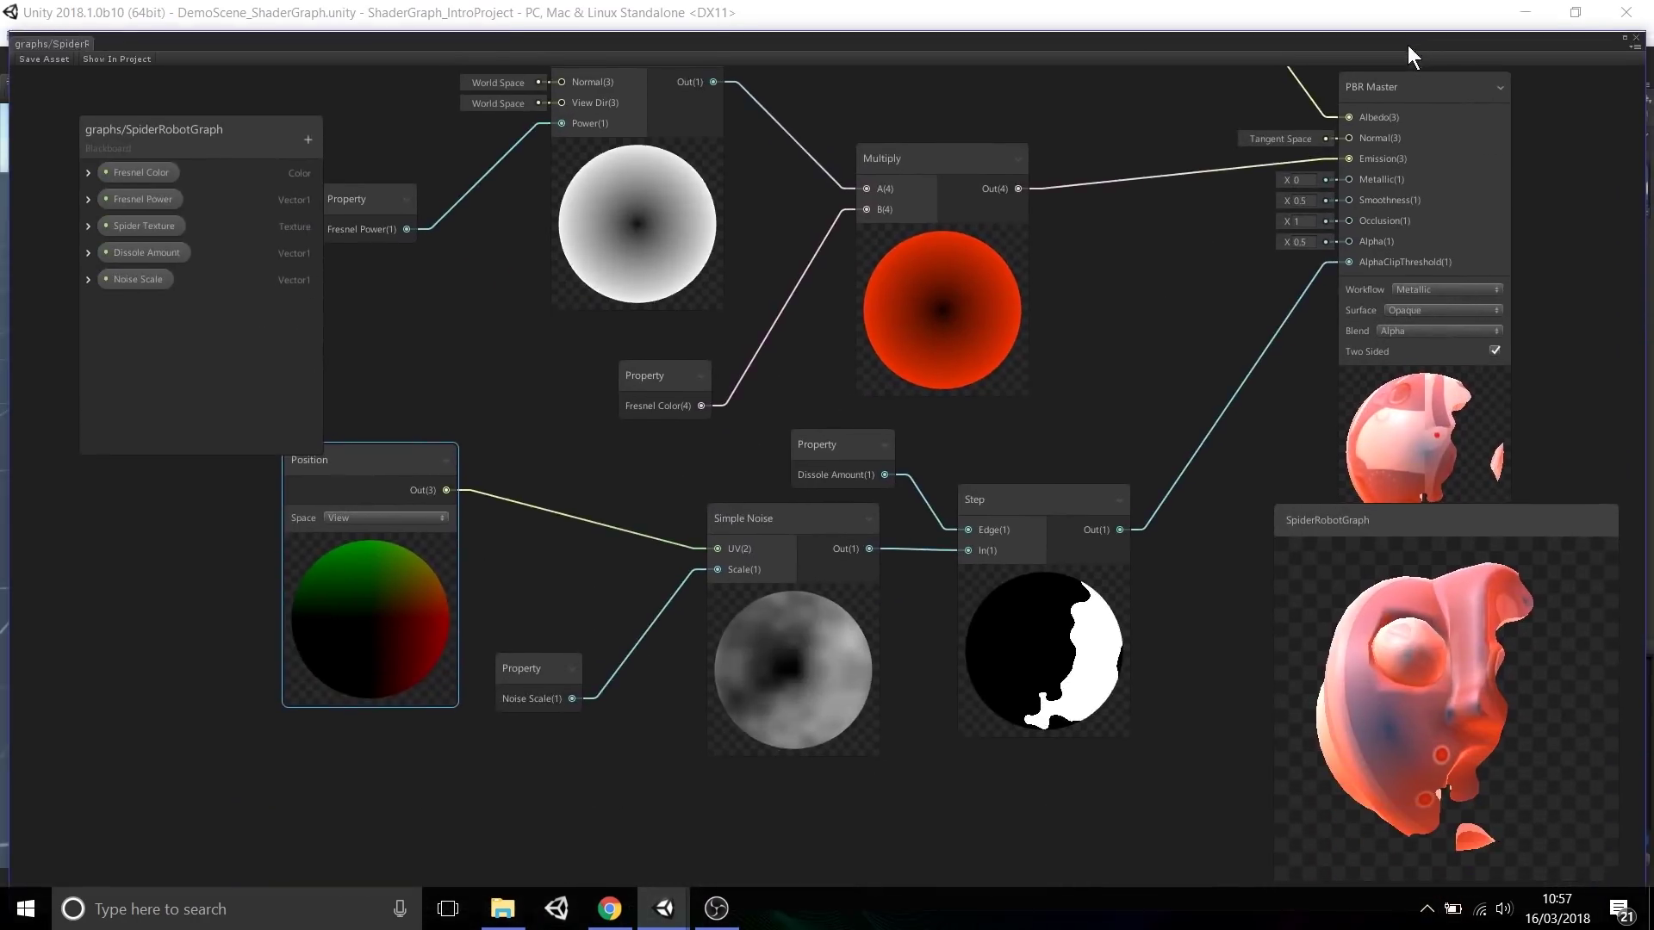
{"action": "left_click", "coordinate": [394, 540]}
{"action": "left_click", "coordinate": [359, 516]}
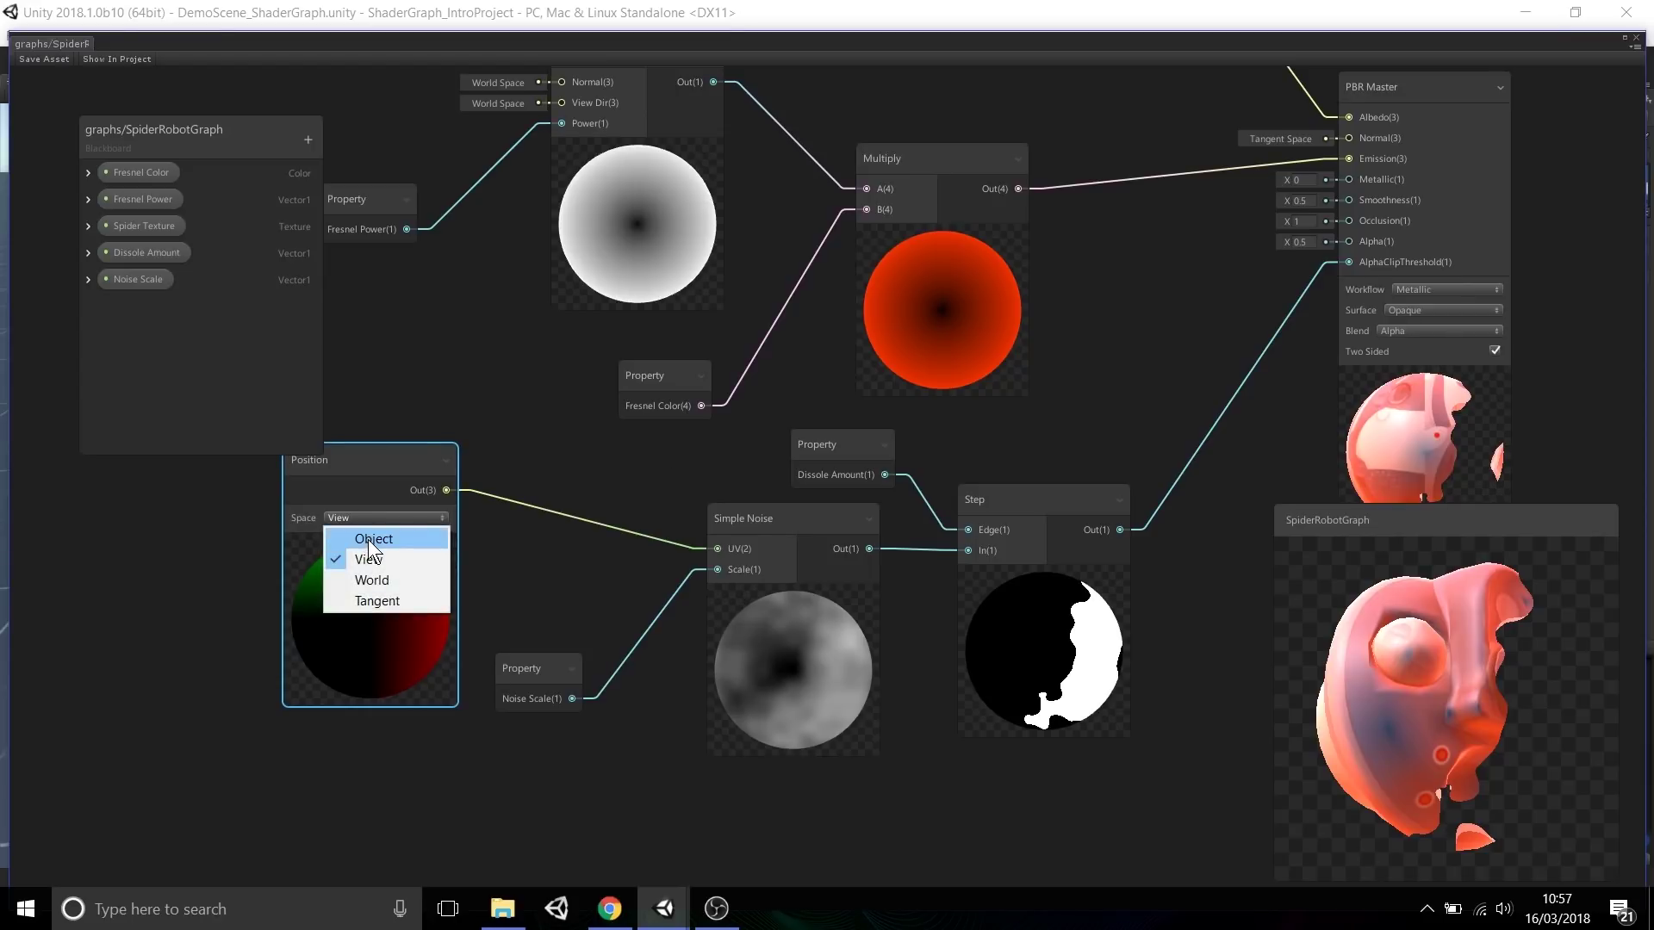
{"action": "left_click", "coordinate": [371, 541]}
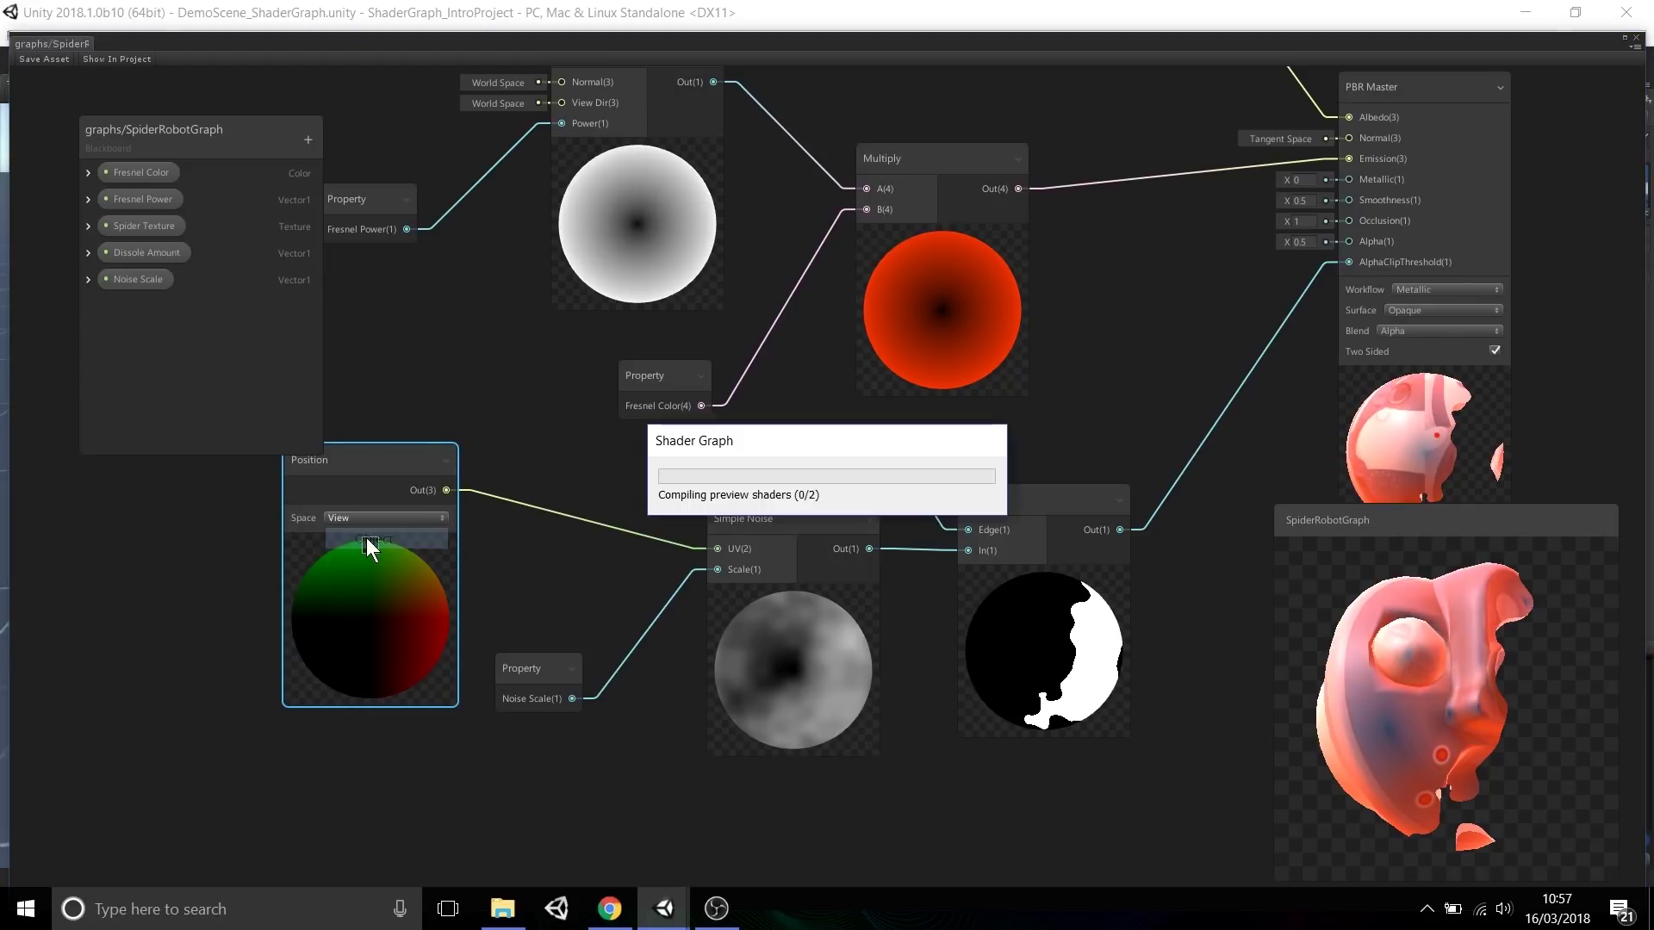
{"action": "left_click", "coordinate": [48, 57]}
Vary the Spiderbot material's Dissole Amount to test the object-space dissolve, ending at 0.33
{"action": "double_click", "coordinate": [259, 45]}
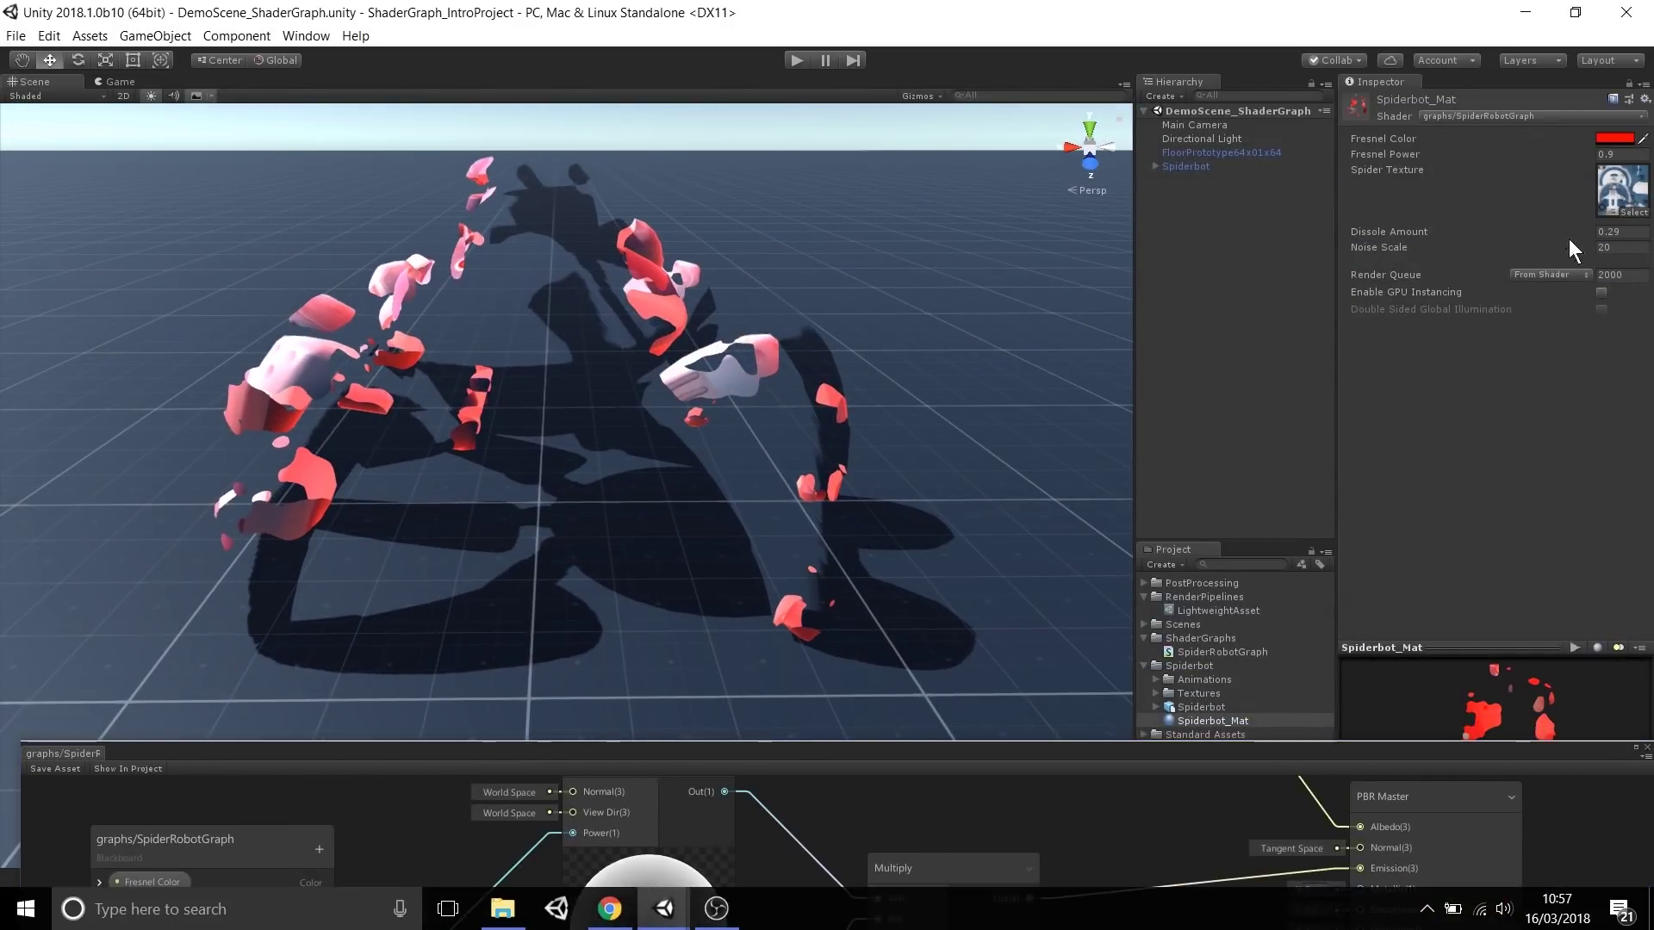
{"action": "left_click_drag", "start_coordinate": [1563, 230], "coordinate": [1355, 227]}
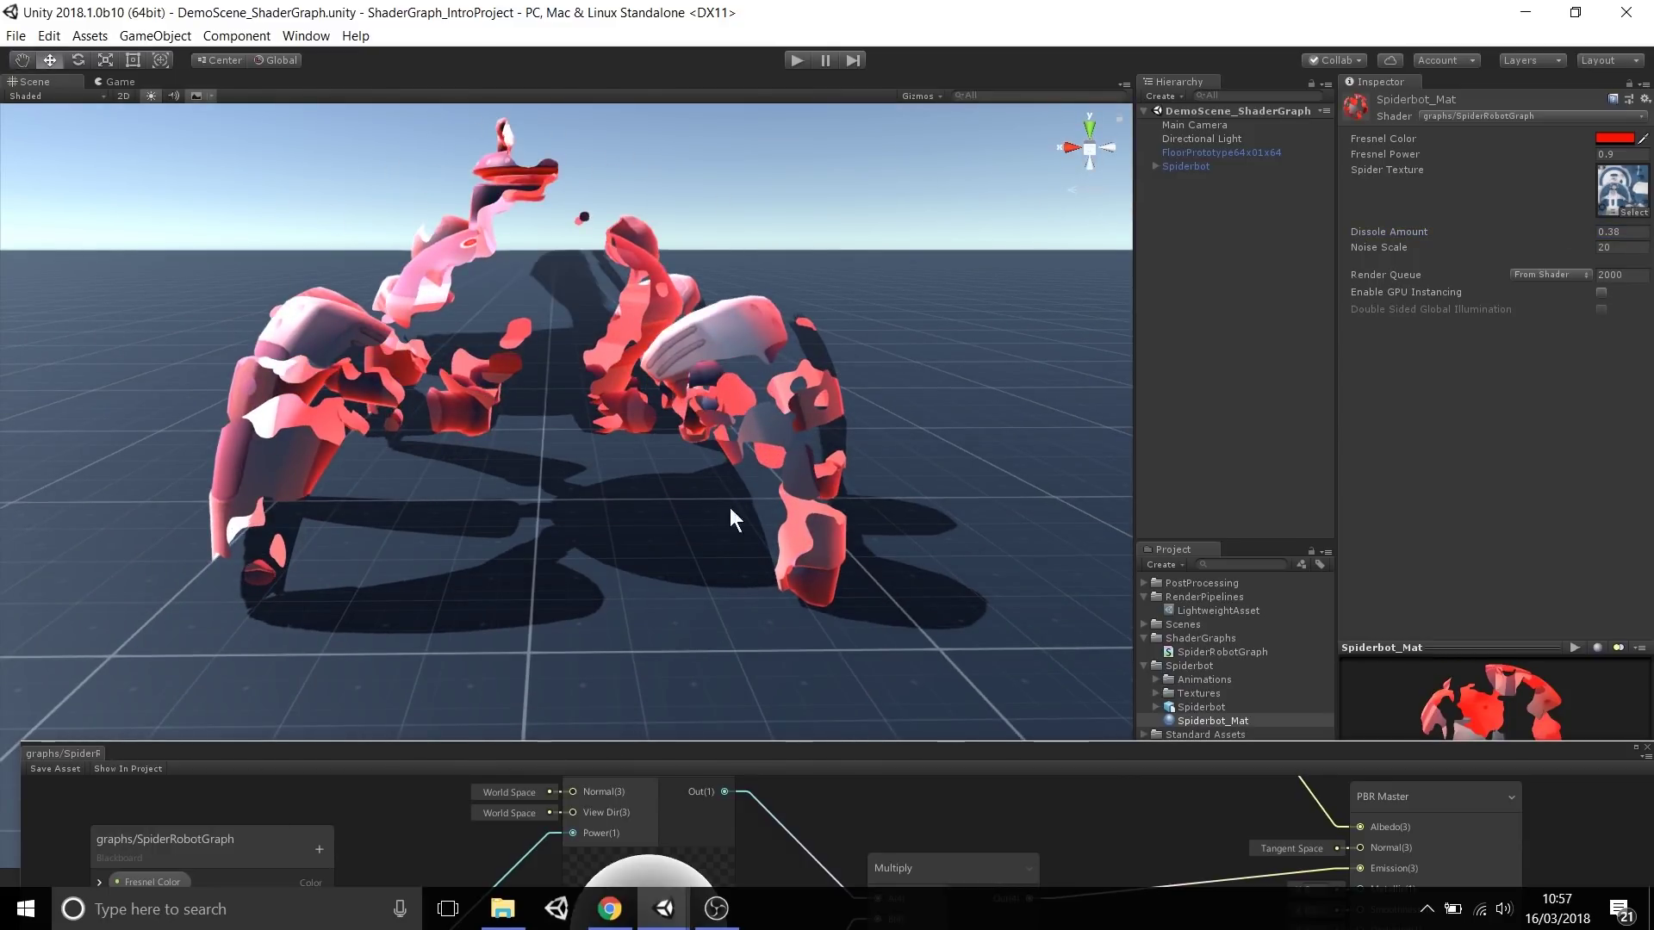
{"action": "mouse_move", "coordinate": [1475, 225]}
{"action": "left_mouse_down"}
{"action": "mouse_move", "coordinate": [1489, 224]}
{"action": "mouse_move", "coordinate": [1476, 224]}
{"action": "left_mouse_up"}
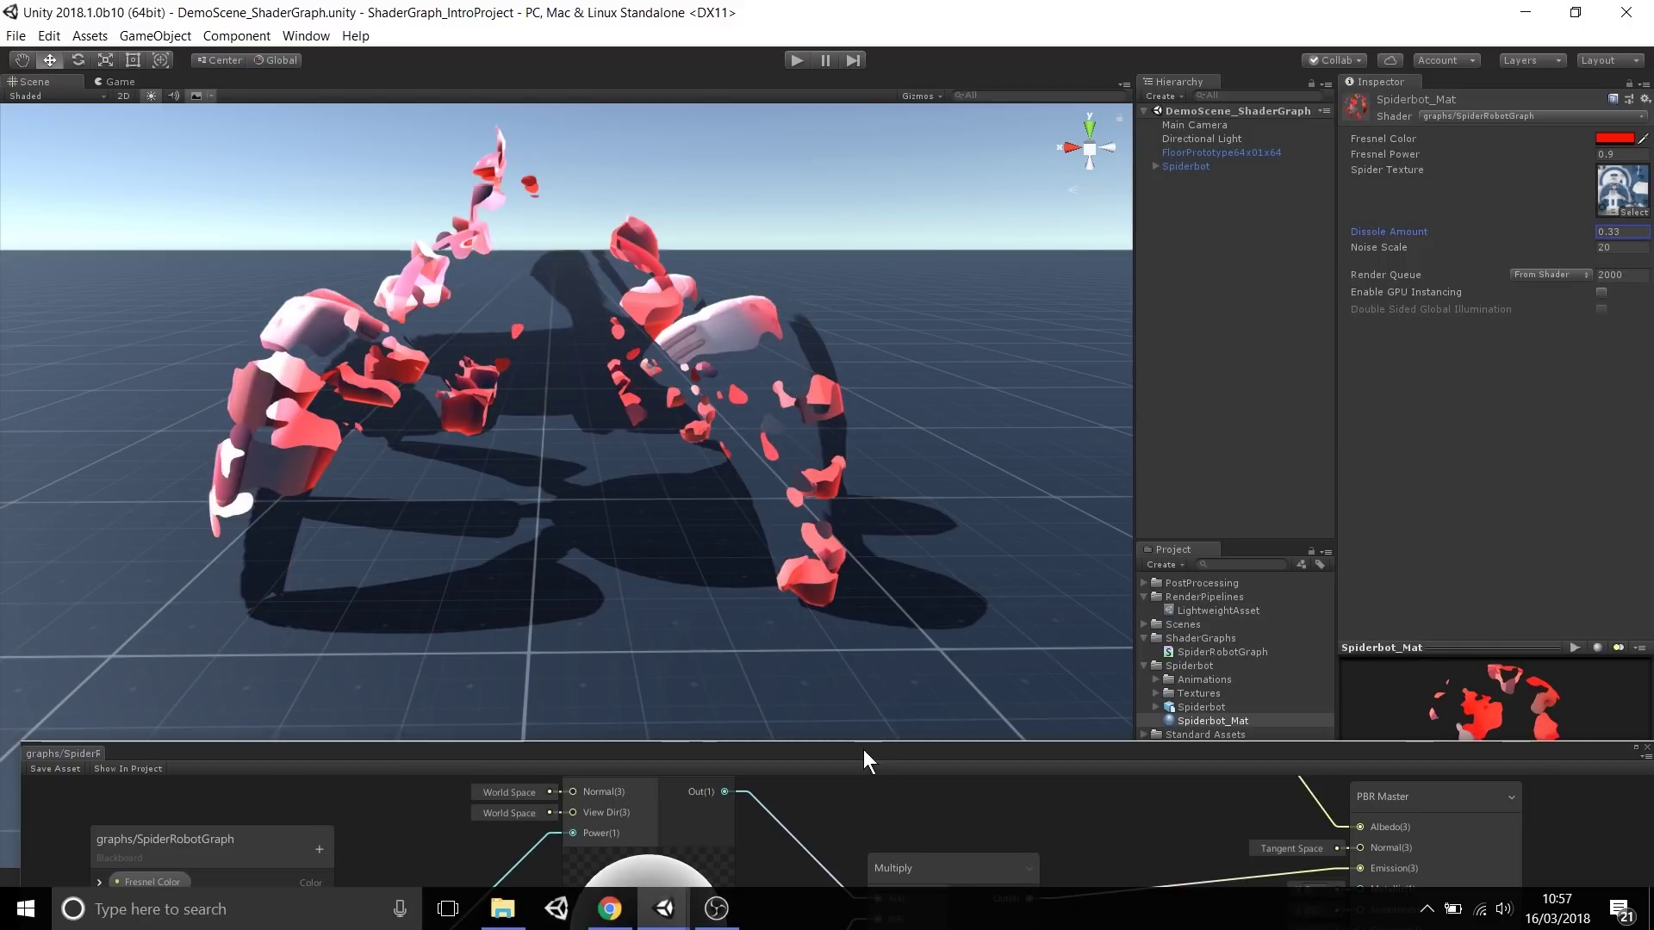
Set the Position node's space to World, save the graph and uncover the Scene view
{"action": "left_click_drag", "start_coordinate": [864, 752], "coordinate": [897, 81]}
{"action": "left_click", "coordinate": [391, 550]}
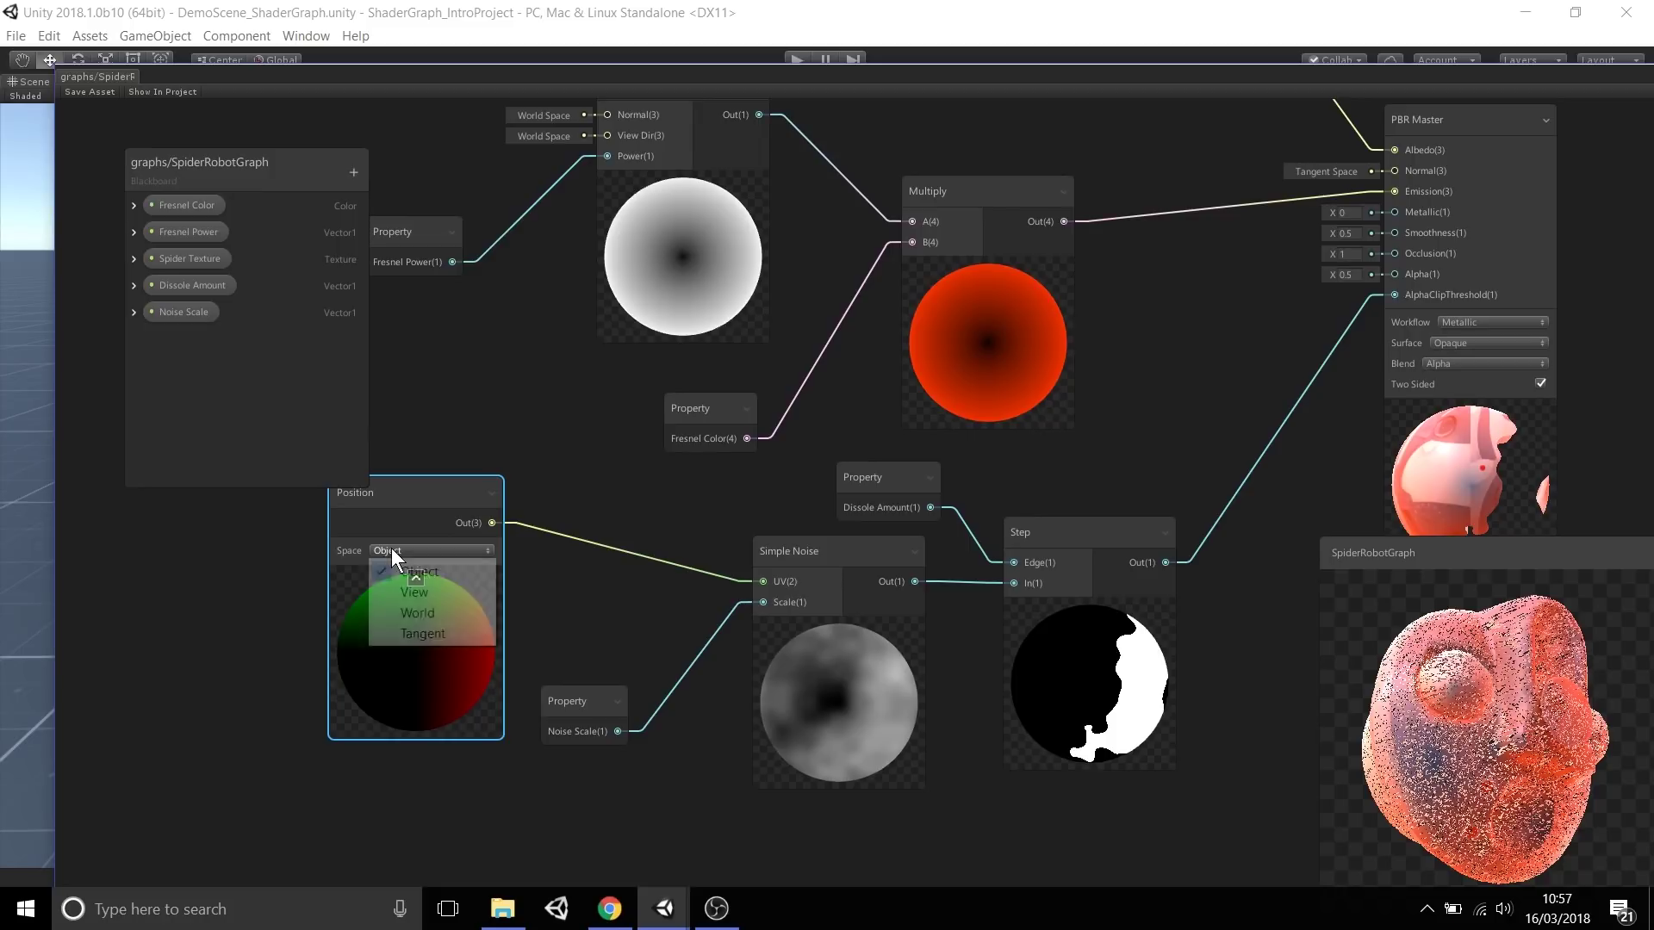
{"action": "left_click", "coordinate": [422, 611]}
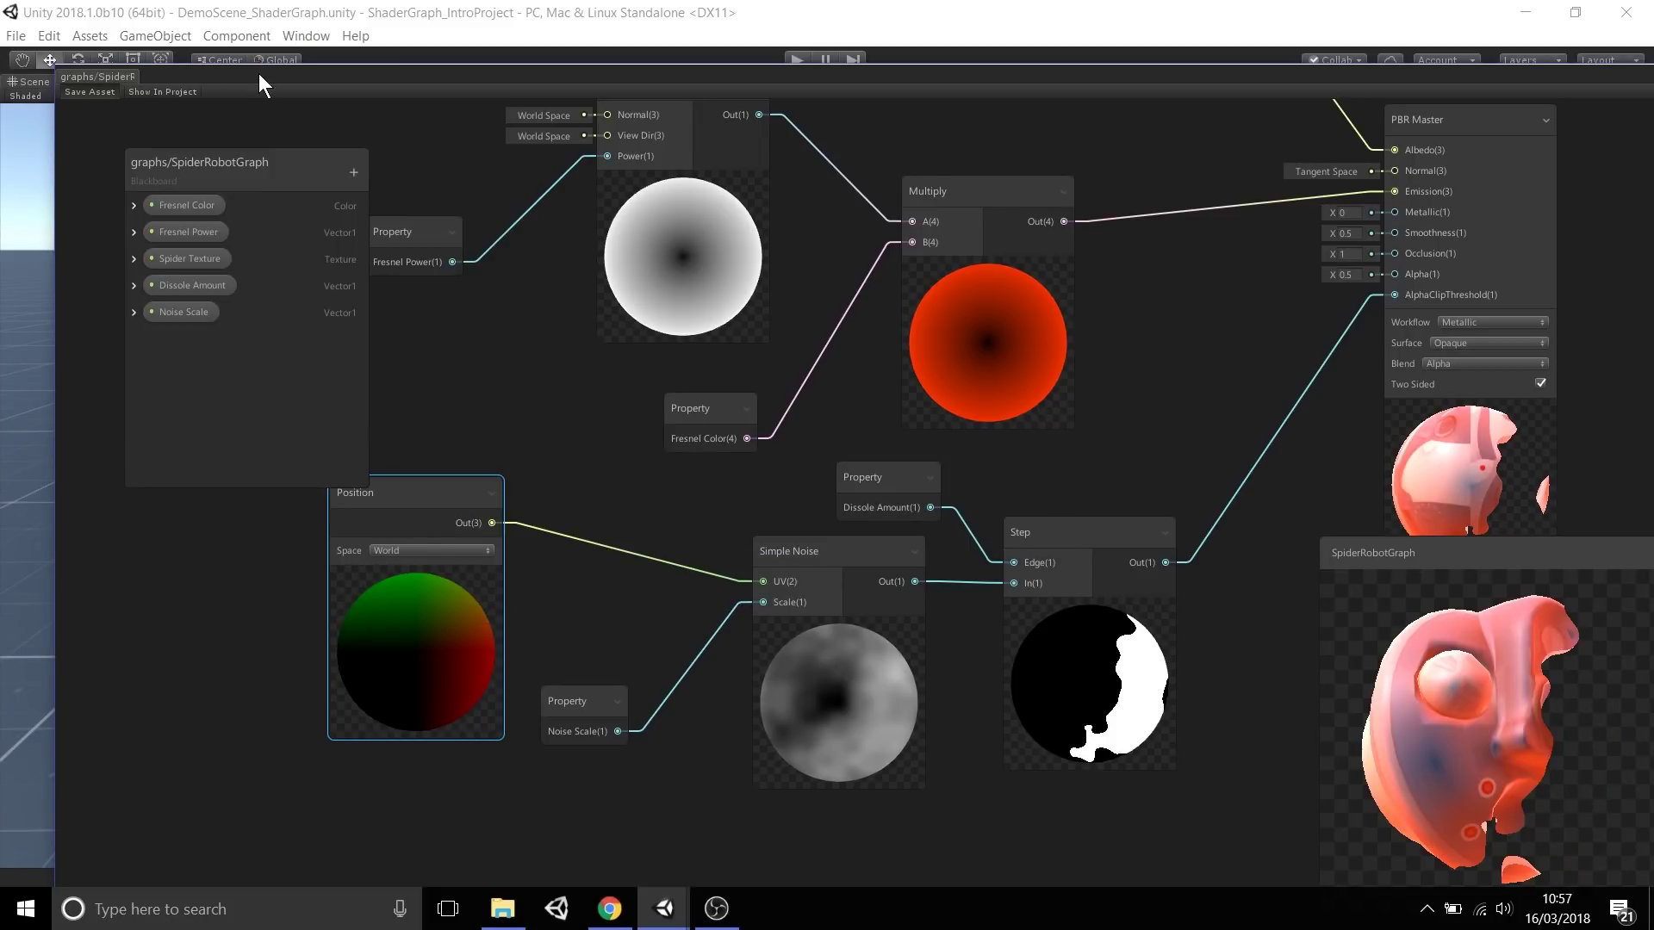
{"action": "left_click_drag", "start_coordinate": [530, 69], "coordinate": [457, 832]}
Select the Spiderbot and move it across the floor to about X -0.183, Z 0.165 to test the world-space dissolve
{"action": "left_click", "coordinate": [1191, 165]}
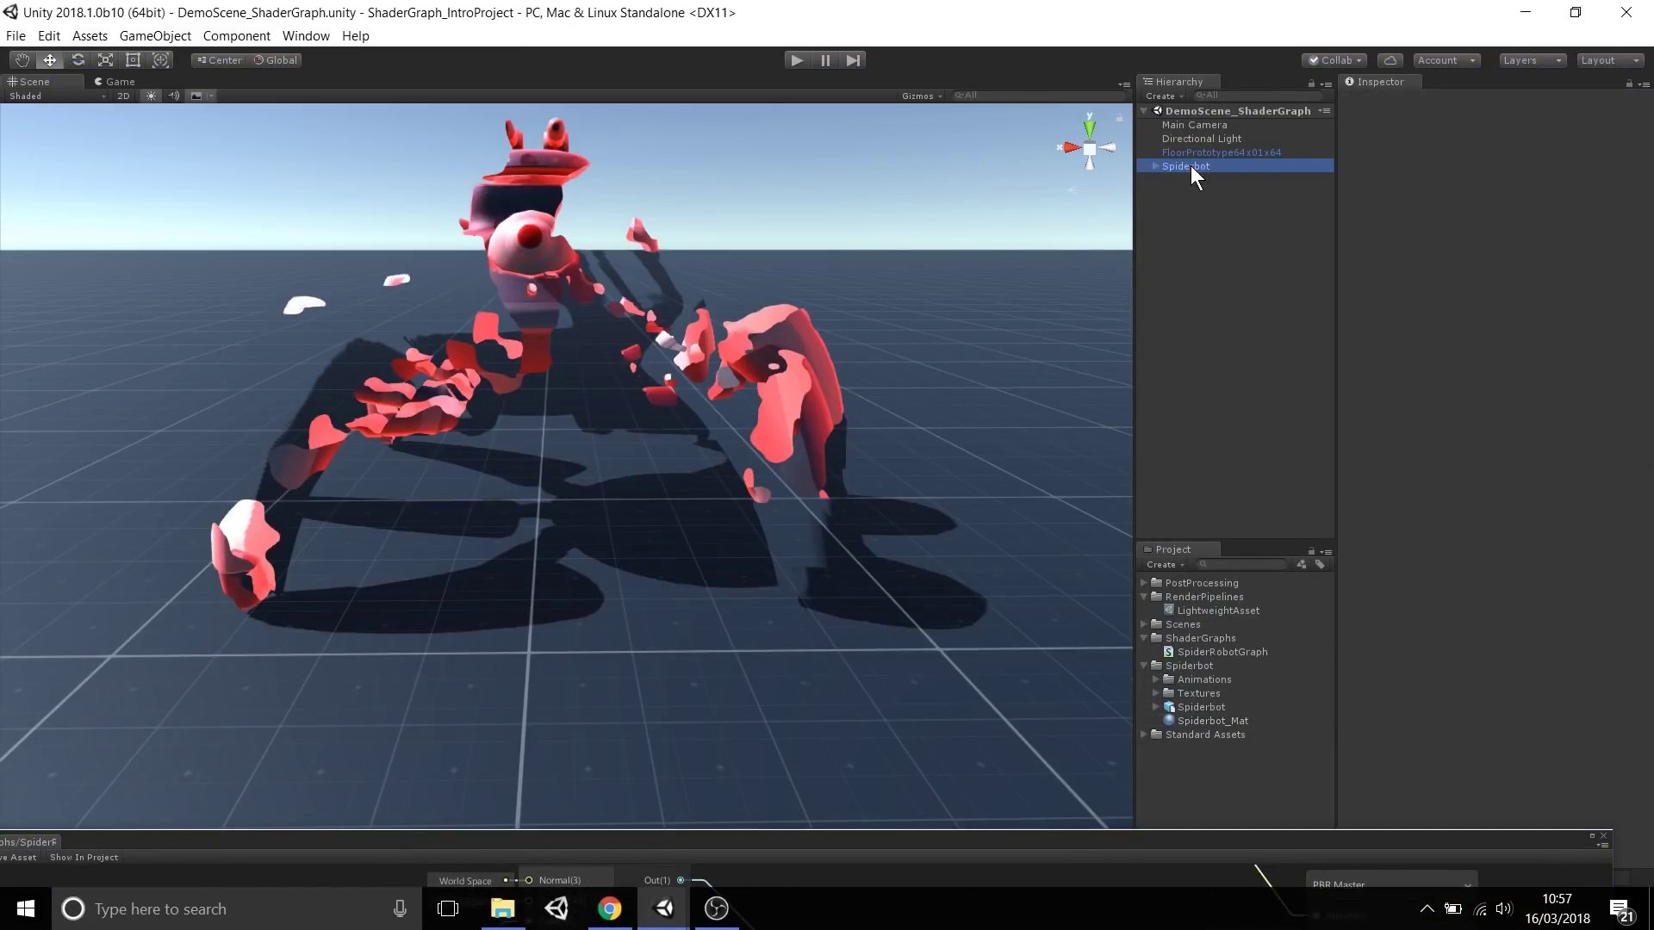
{"action": "left_click", "coordinate": [495, 306]}
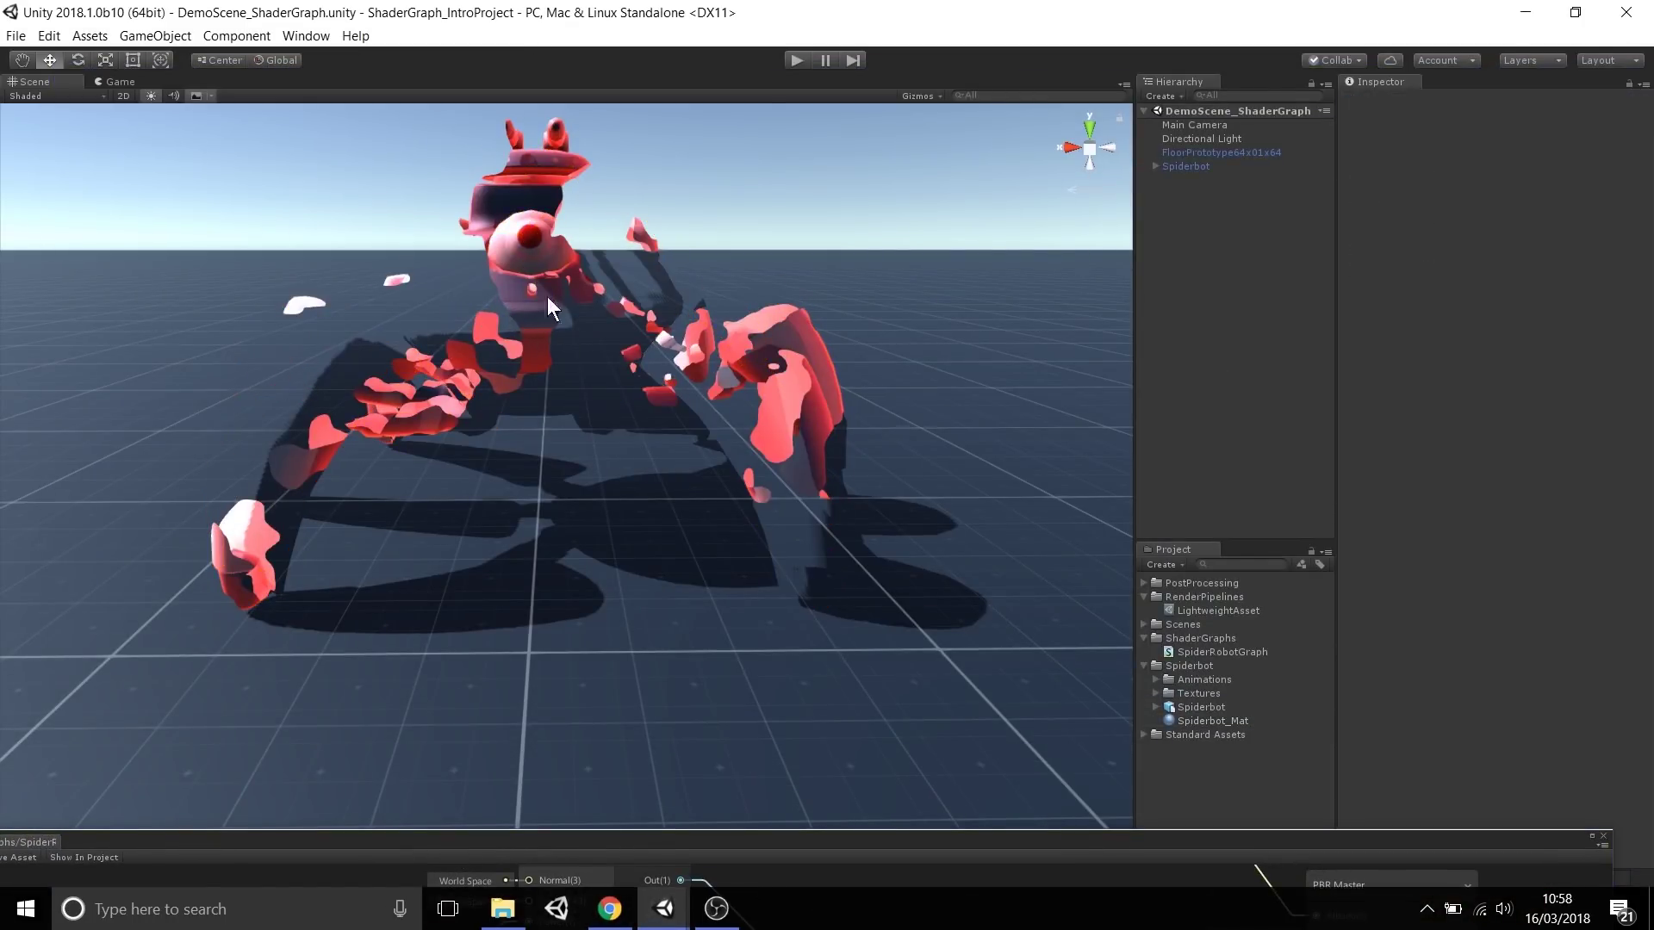
{"action": "left_click", "coordinate": [1185, 166]}
{"action": "left_click_drag", "start_coordinate": [463, 308], "coordinate": [396, 395]}
{"action": "right_click_drag", "start_coordinate": [661, 316], "coordinate": [515, 375]}
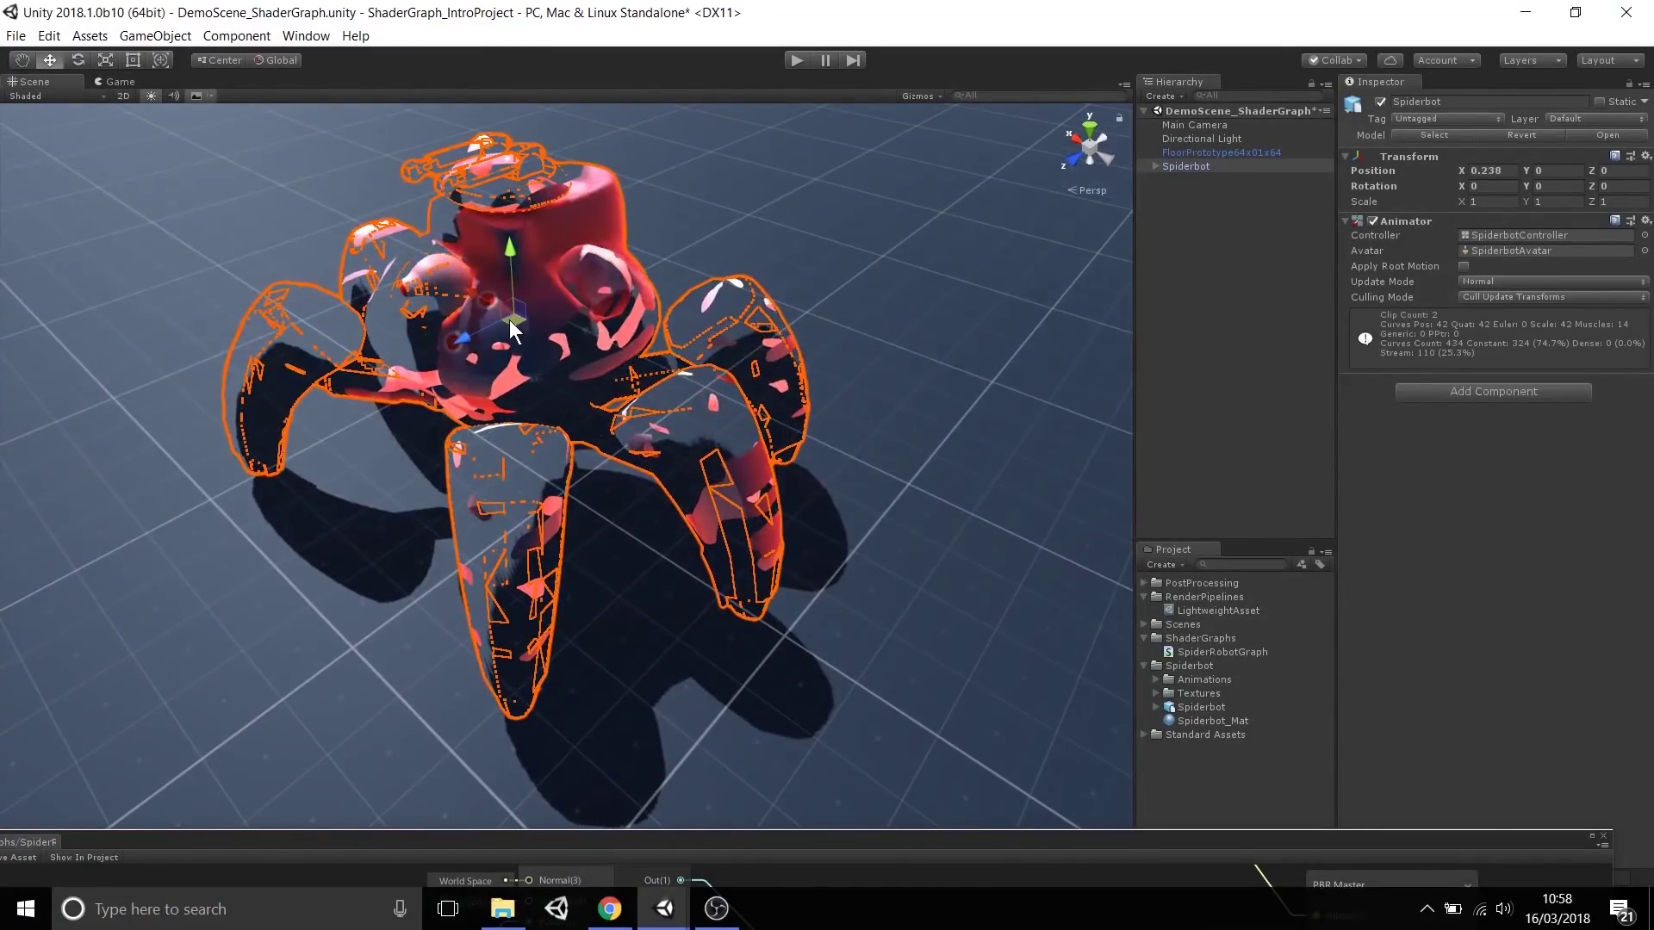
{"action": "left_click_drag", "start_coordinate": [509, 319], "coordinate": [524, 409]}
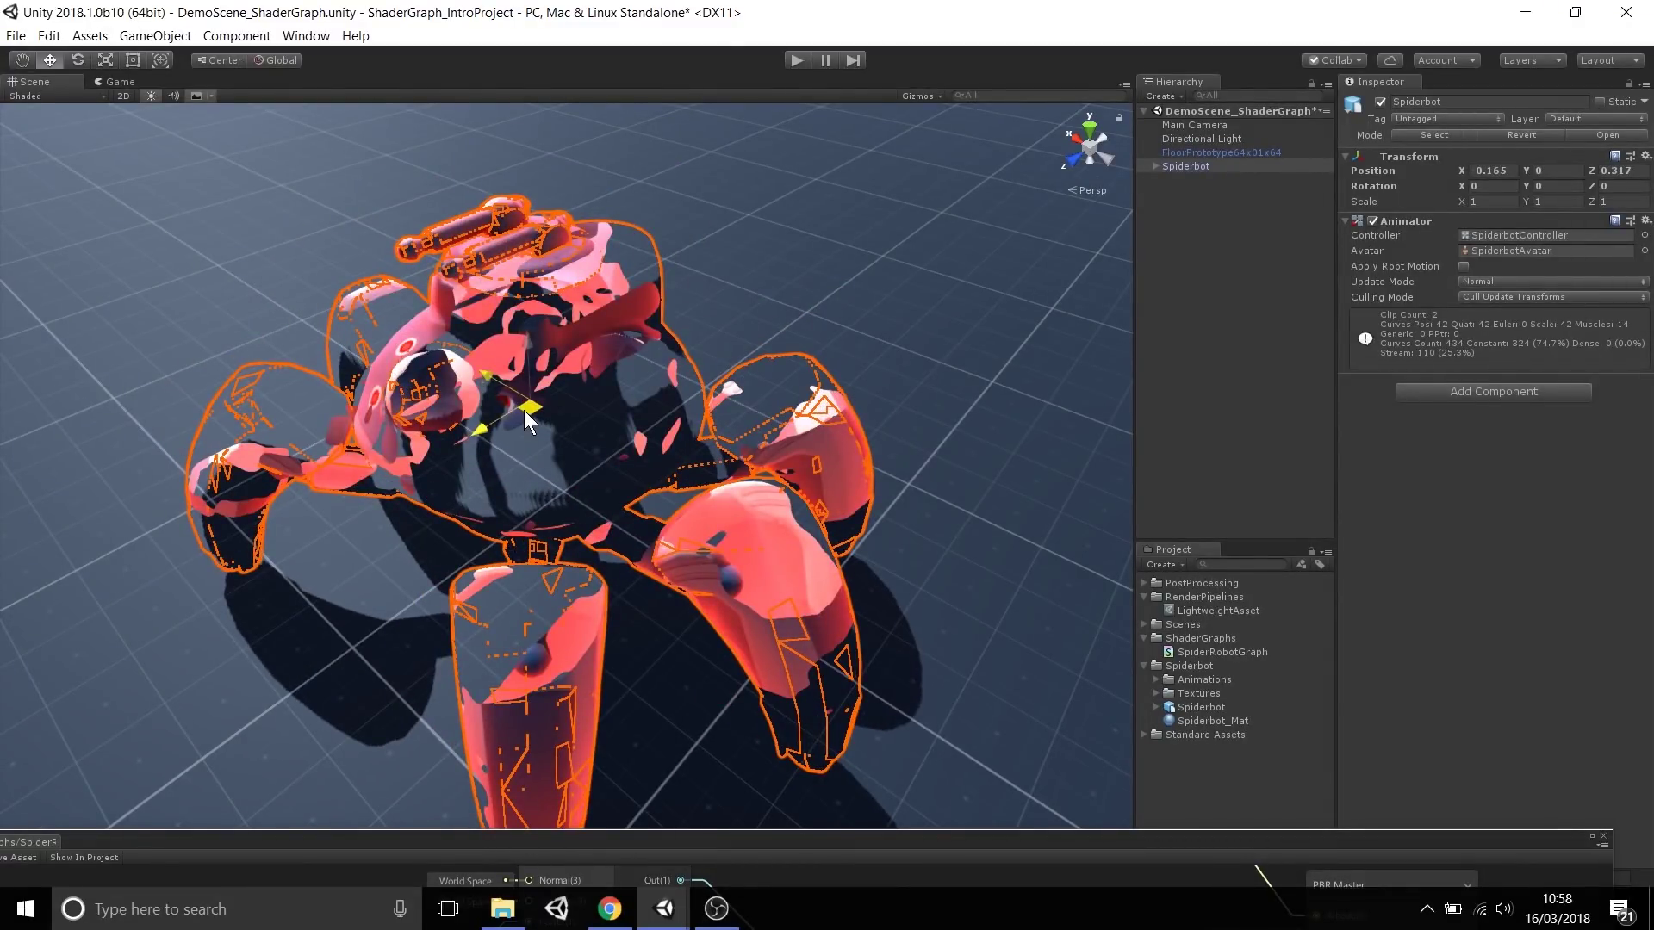
{"action": "left_click_drag", "start_coordinate": [523, 410], "coordinate": [565, 390]}
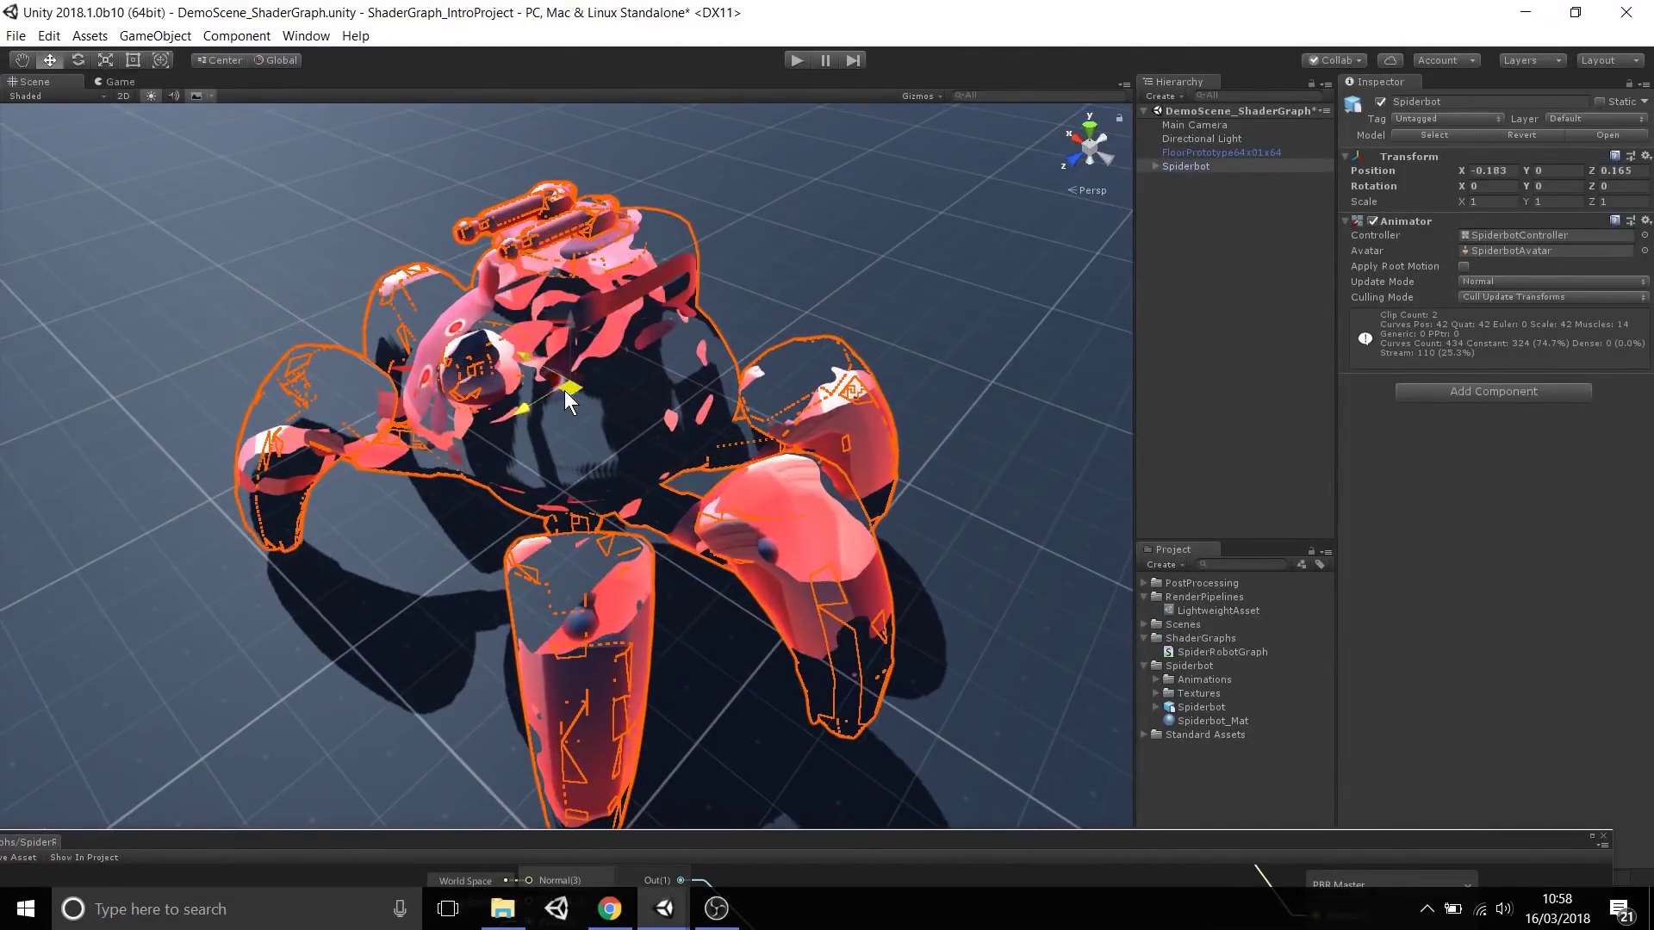
Vary the Spiderbot_Mat material's Dissole Amount, finishing at 0.93, and view the robot from the front
{"action": "left_click", "coordinate": [1205, 720]}
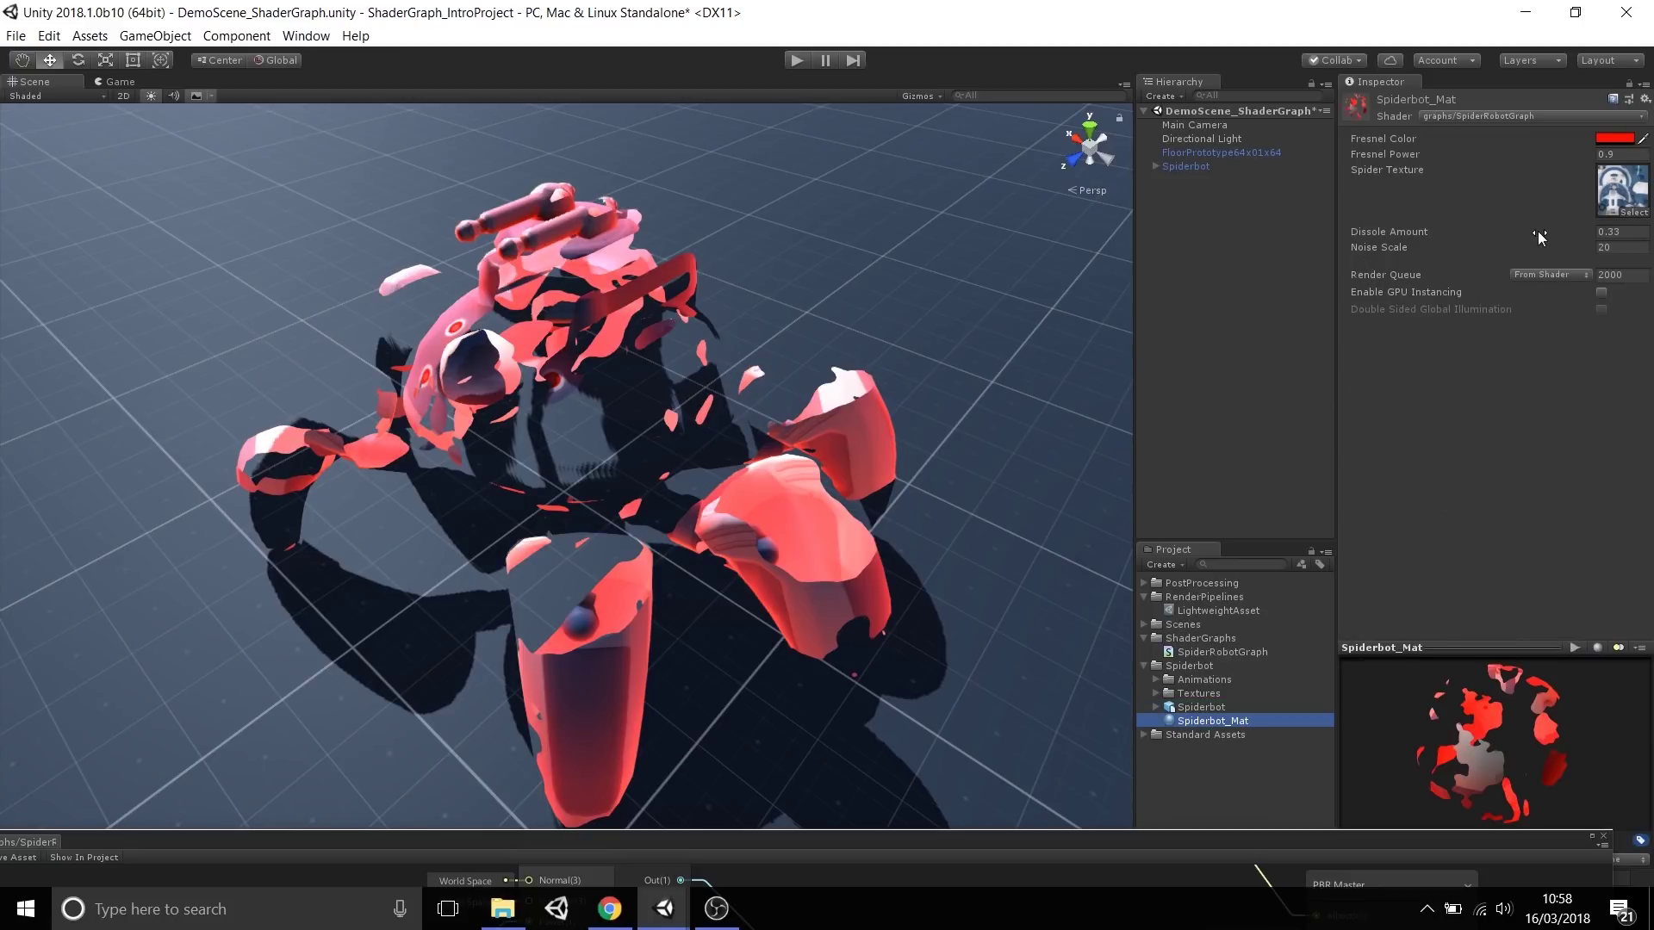
{"action": "left_click_drag", "start_coordinate": [1537, 231], "coordinate": [1441, 229]}
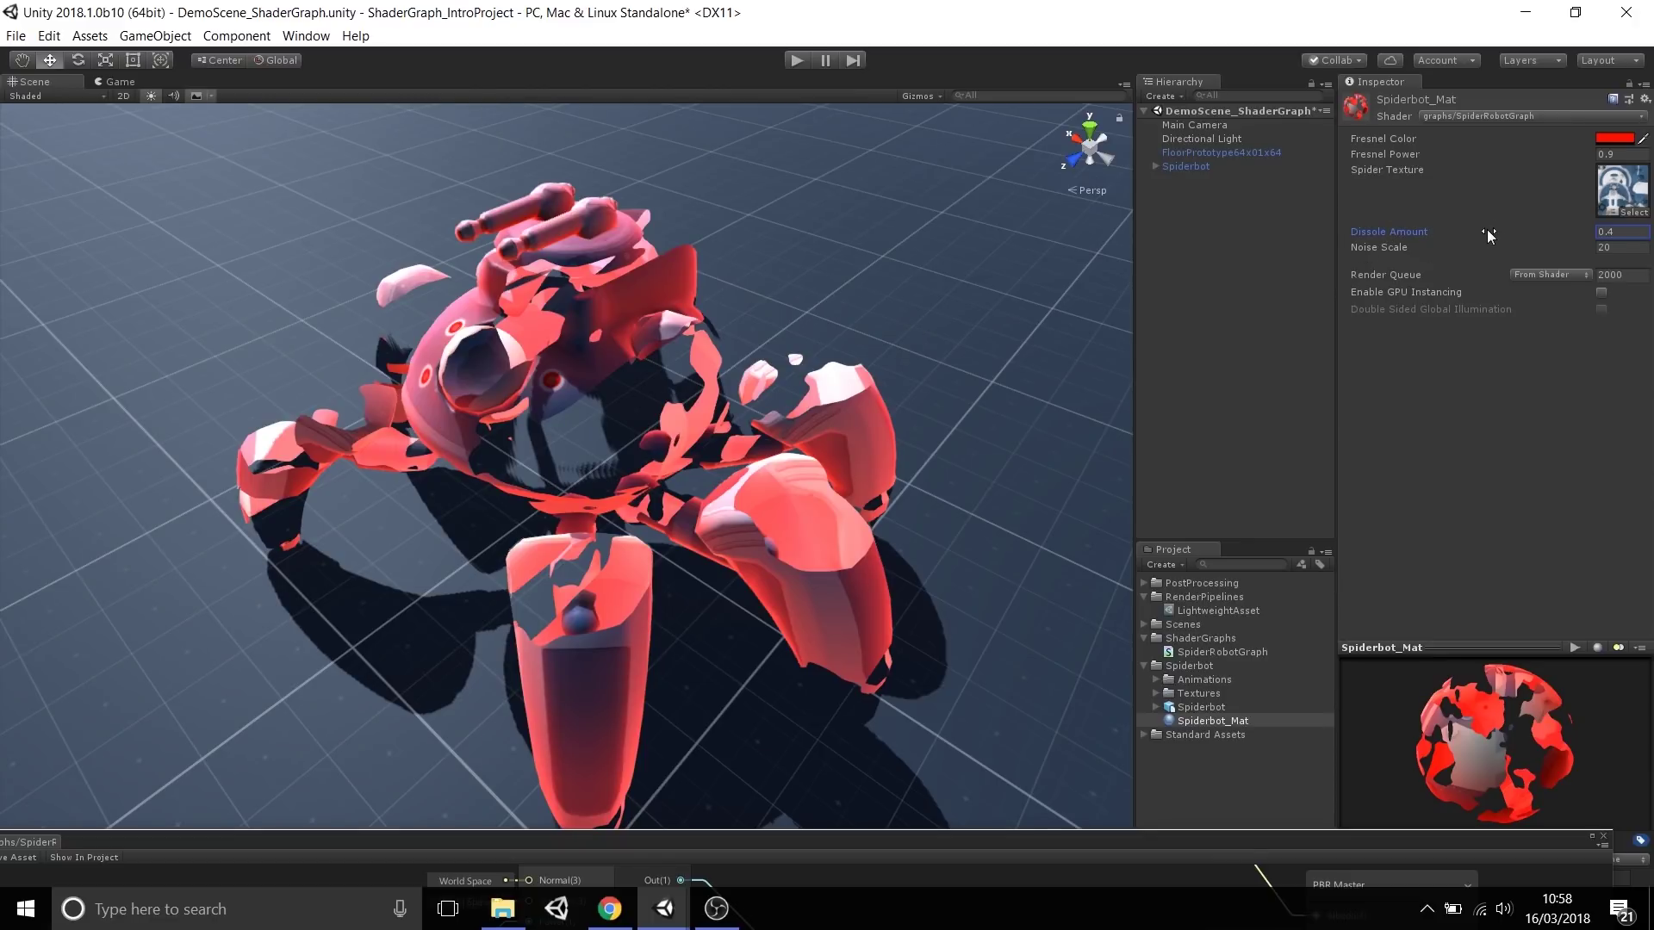
{"action": "left_click_drag", "start_coordinate": [1487, 229], "coordinate": [1481, 230]}
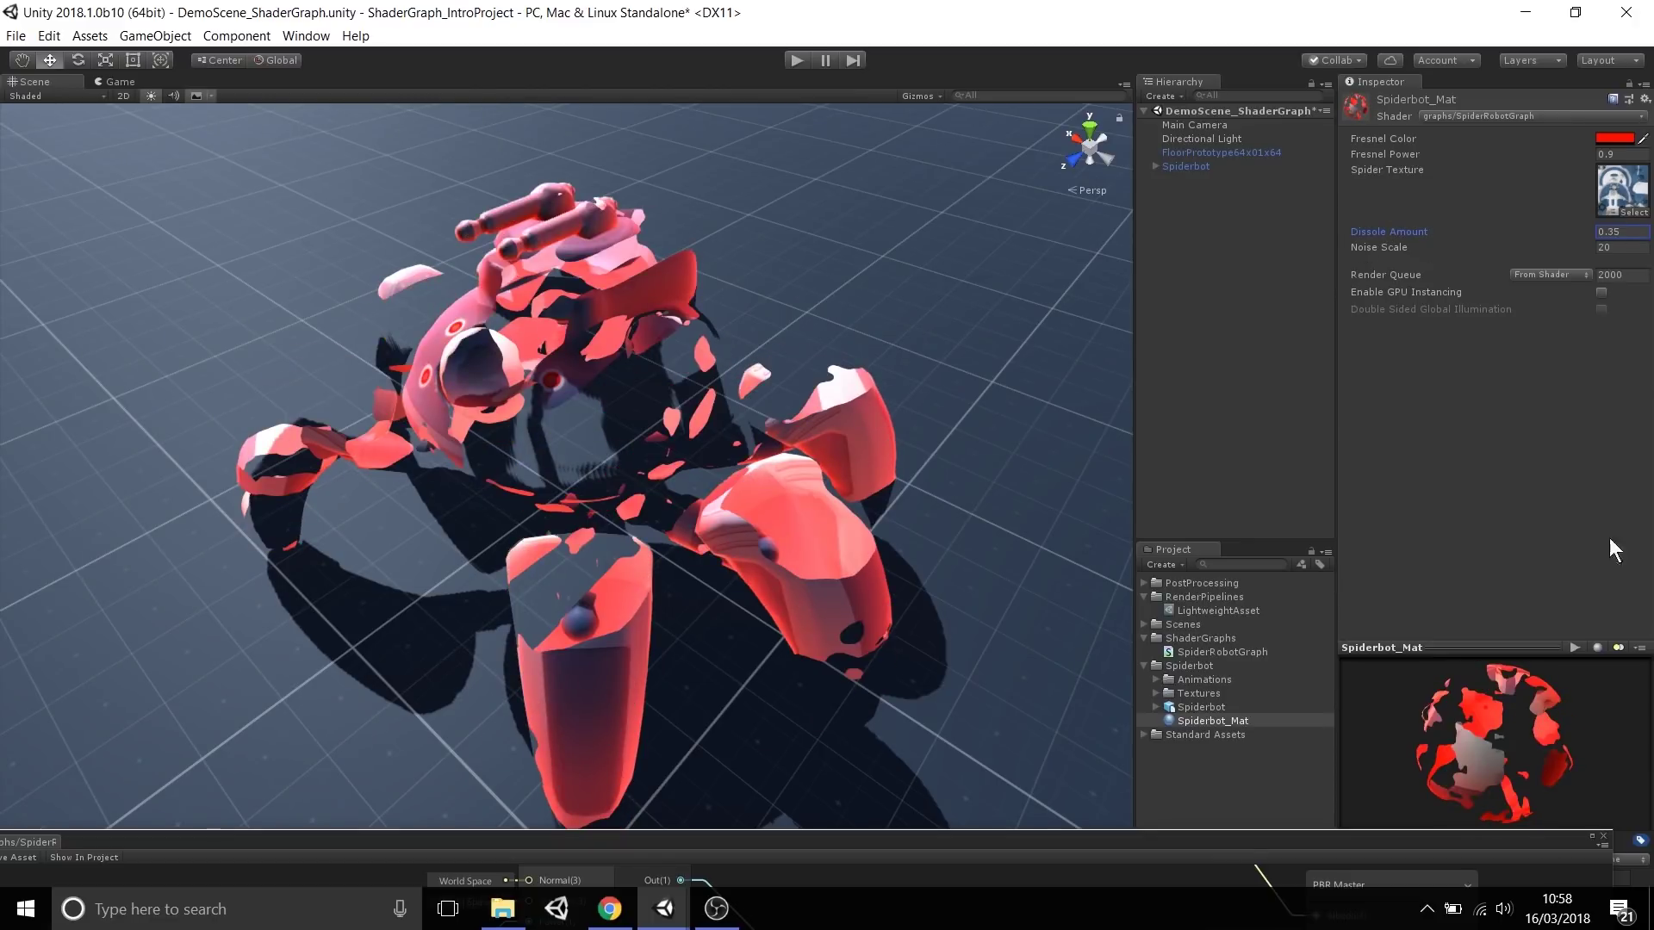
{"action": "left_click_drag", "start_coordinate": [1046, 379], "coordinate": [1169, 317], "text": "alt"}
{"action": "left_click_drag", "start_coordinate": [1459, 229], "coordinate": [1476, 226]}
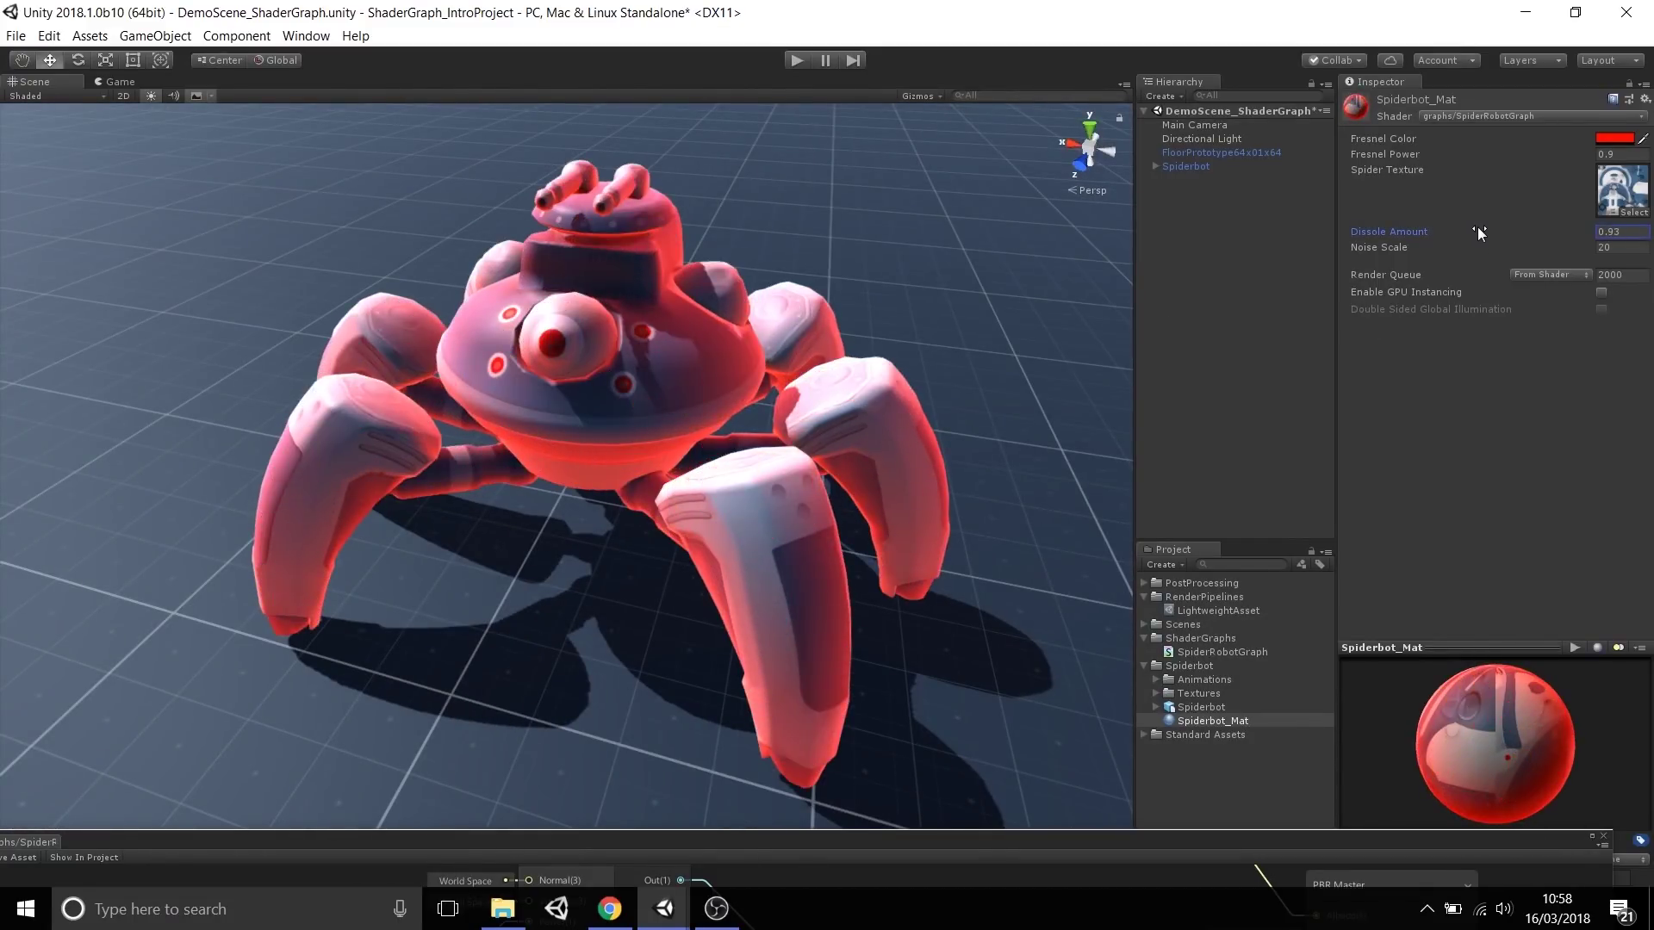
{"action": "left_click_drag", "start_coordinate": [861, 431], "coordinate": [861, 297], "text": "alt"}
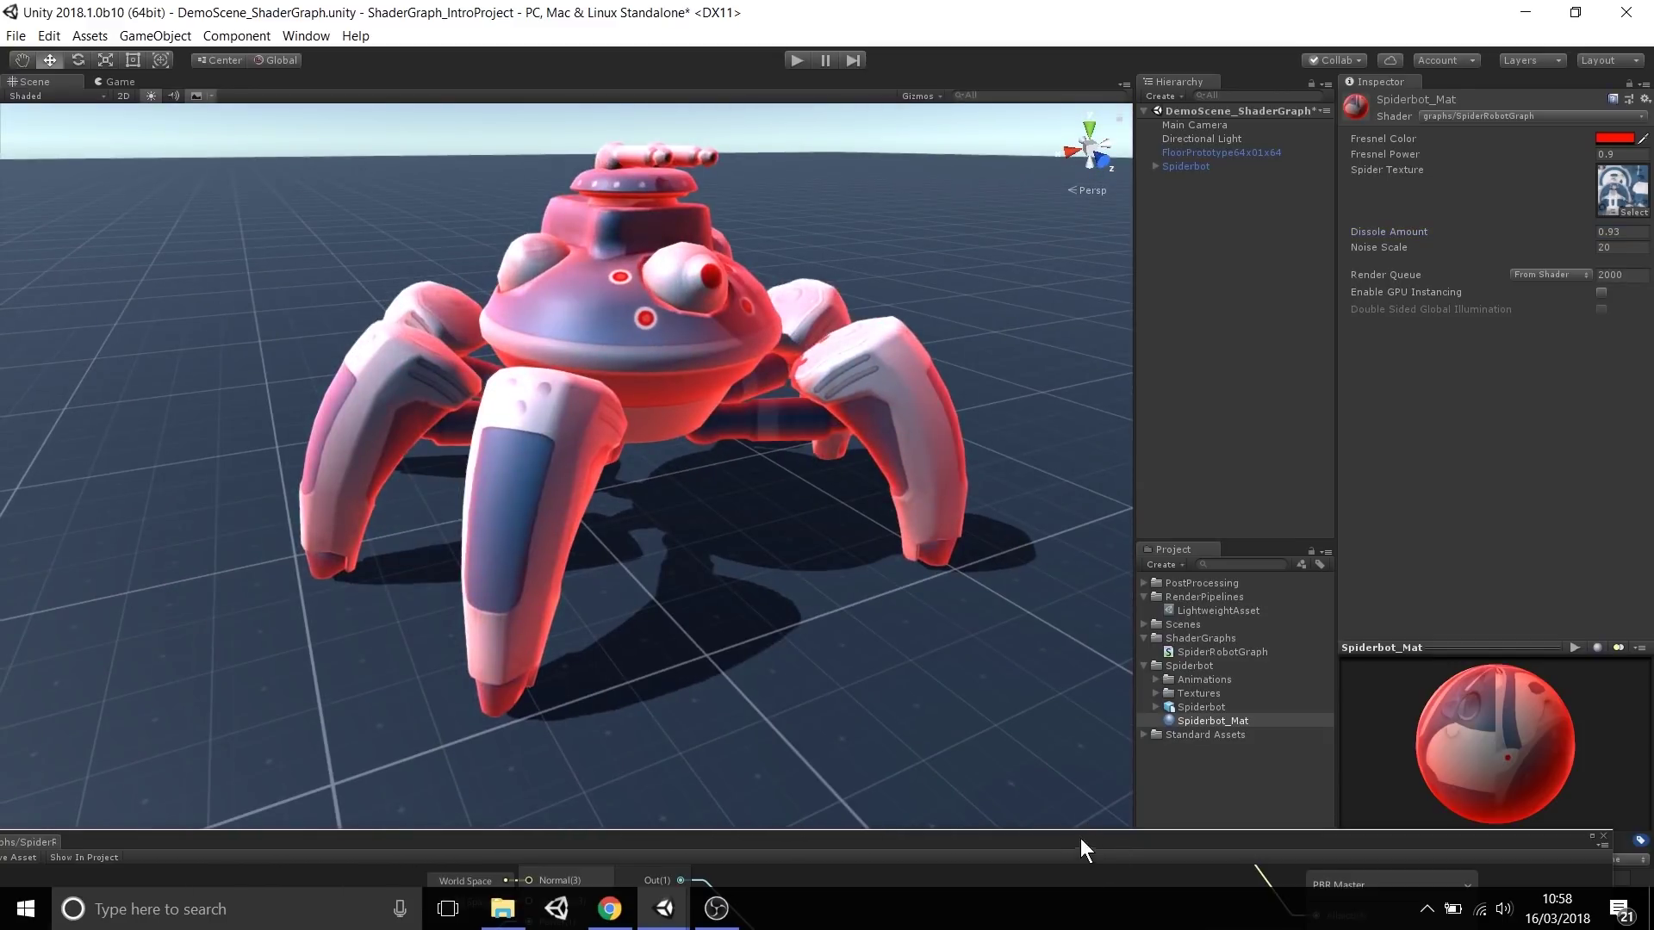
{"action": "left_click_drag", "start_coordinate": [1072, 836], "coordinate": [1123, 90]}
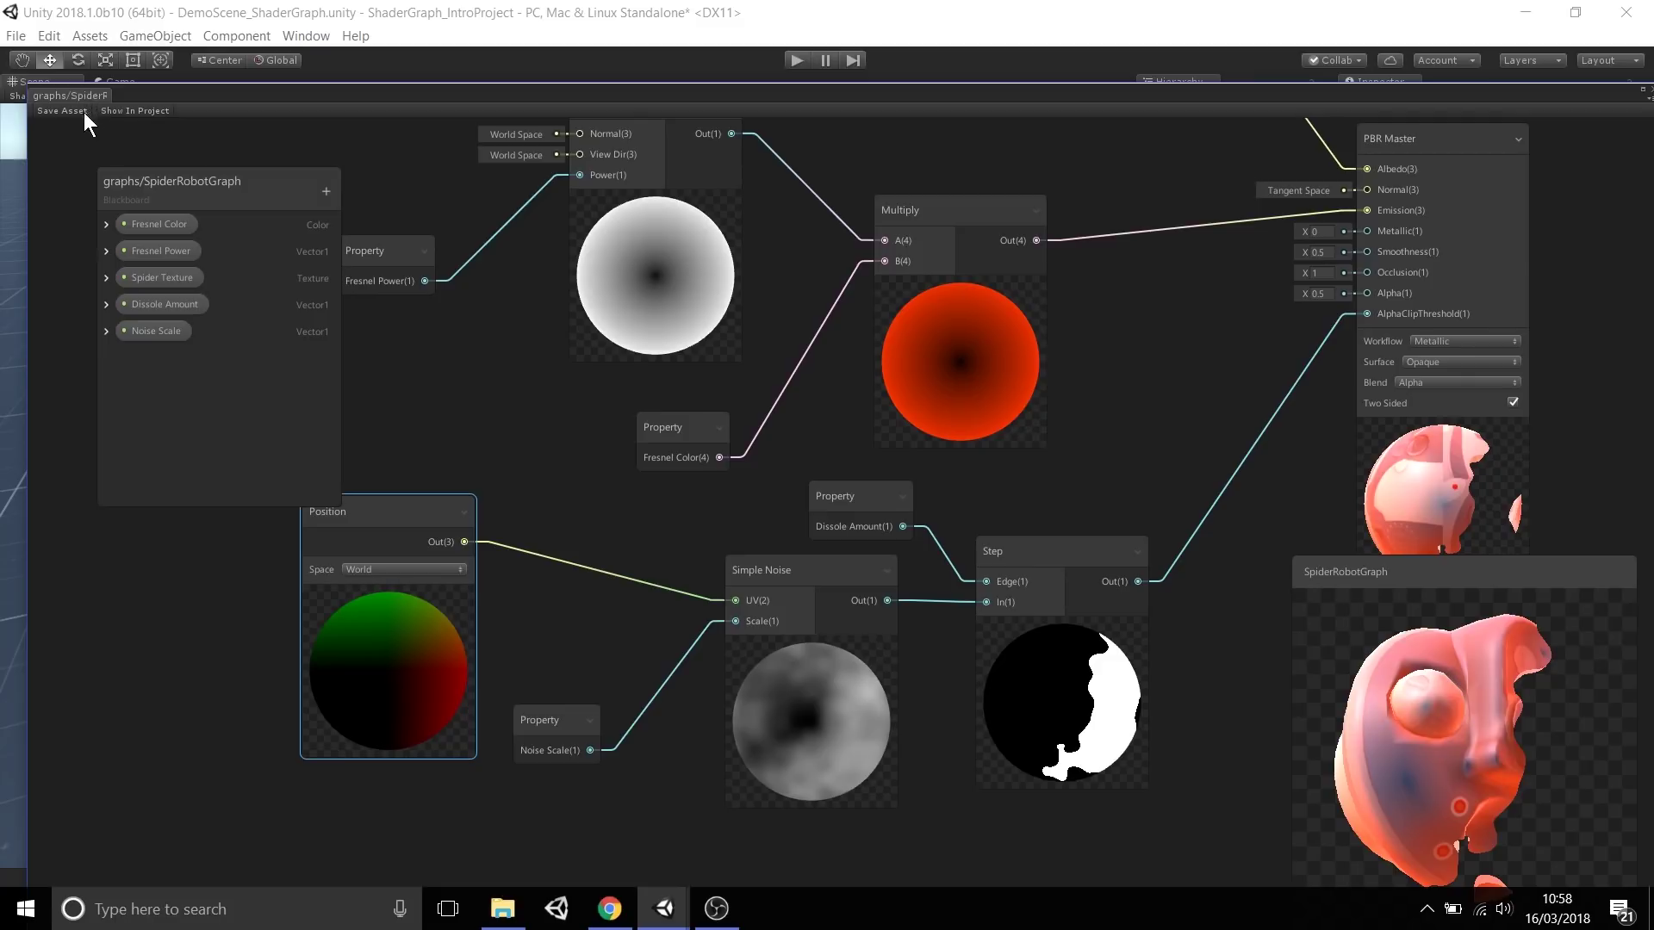
{"action": "left_click_drag", "start_coordinate": [155, 95], "coordinate": [161, 870]}
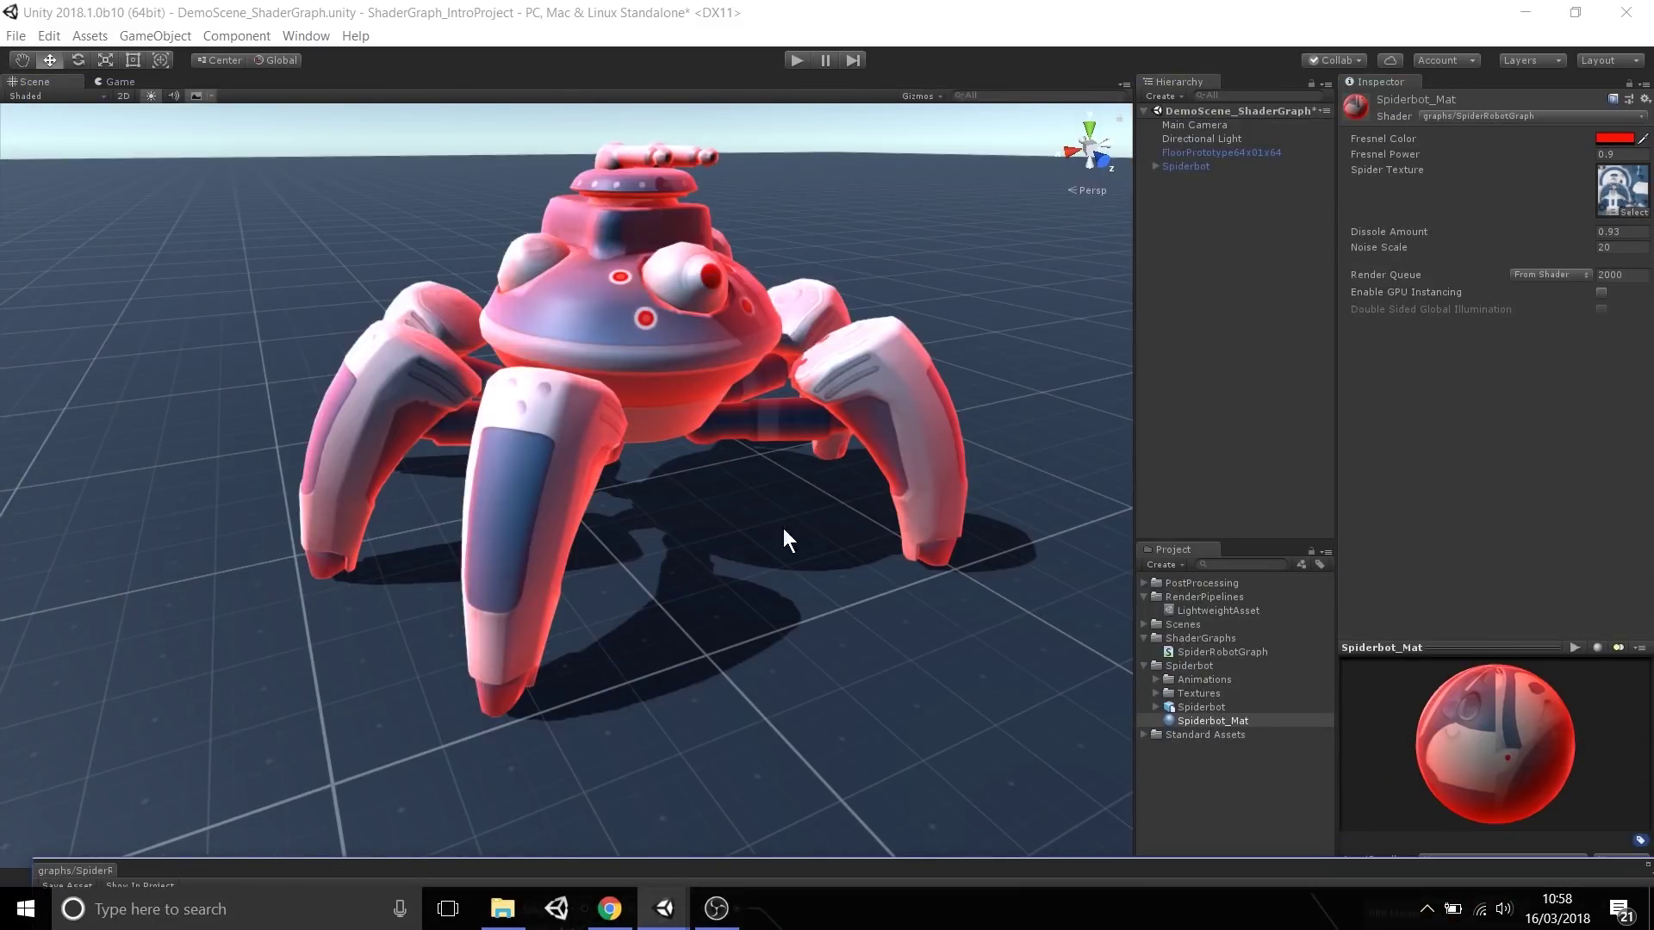
Bring the SpiderRobotGraph window back up and dock it beneath the Scene view, with the Spiderbot still framed in the scene
{"action": "left_click_drag", "start_coordinate": [959, 868], "coordinate": [972, 2]}
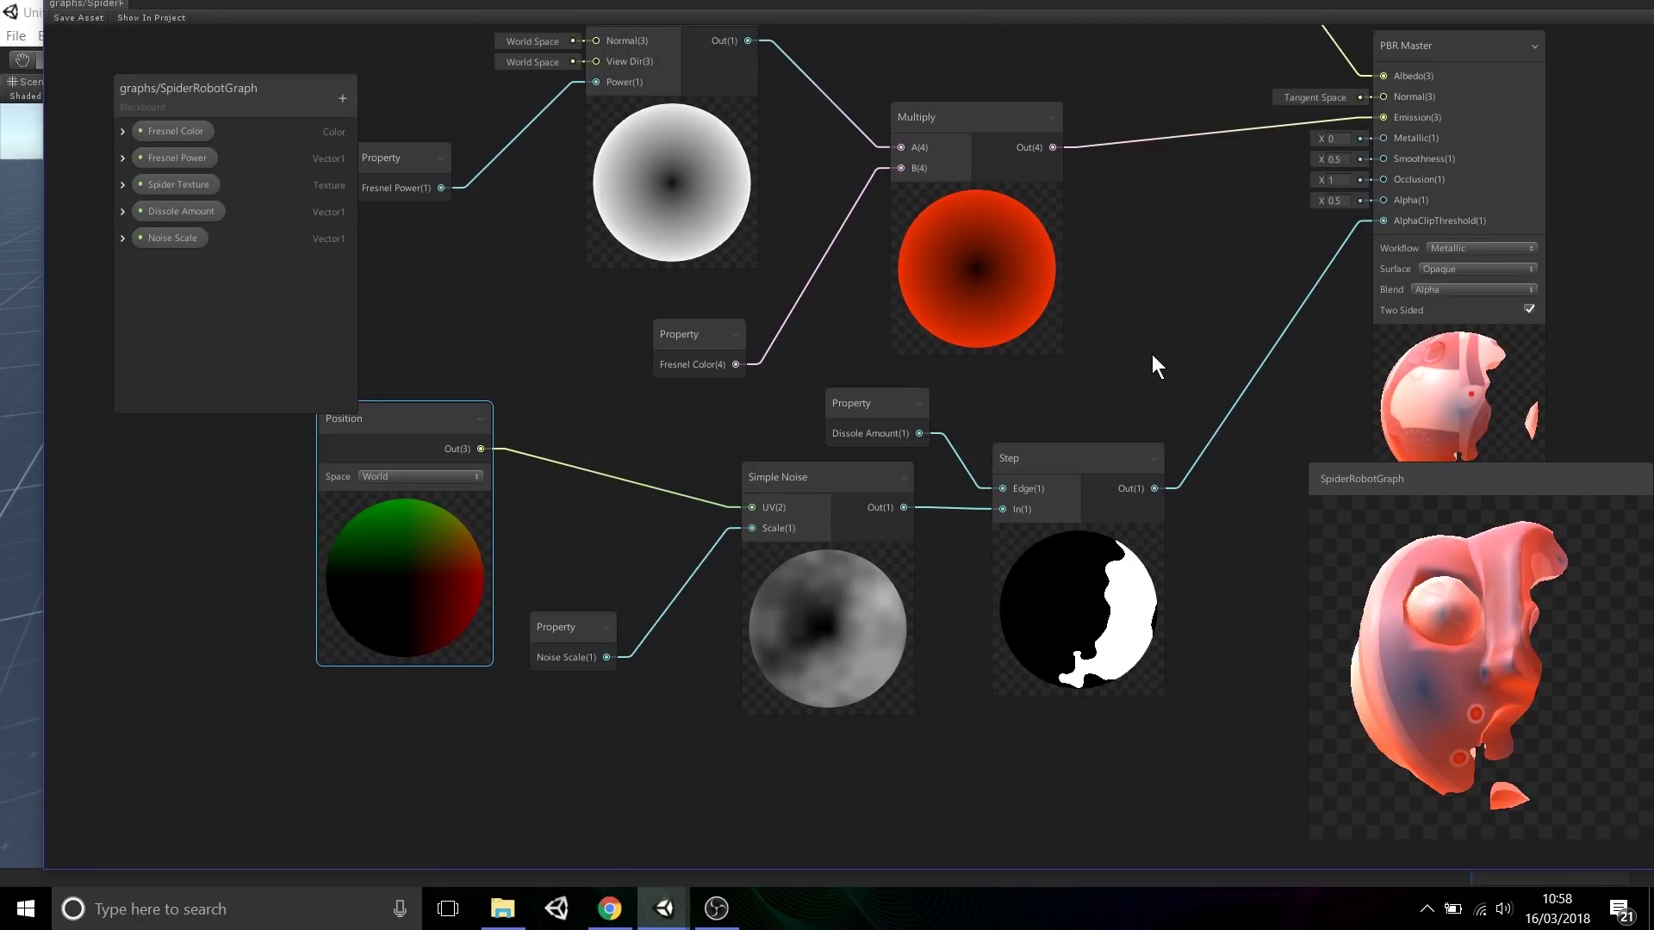
{"action": "scroll", "coordinate": [1152, 355], "scroll_direction": "down", "scroll_amount": 2}
{"action": "scroll", "coordinate": [1152, 355], "scroll_direction": "up", "scroll_amount": 2}
{"action": "middle_click_drag", "start_coordinate": [1145, 272], "coordinate": [1090, 461]}
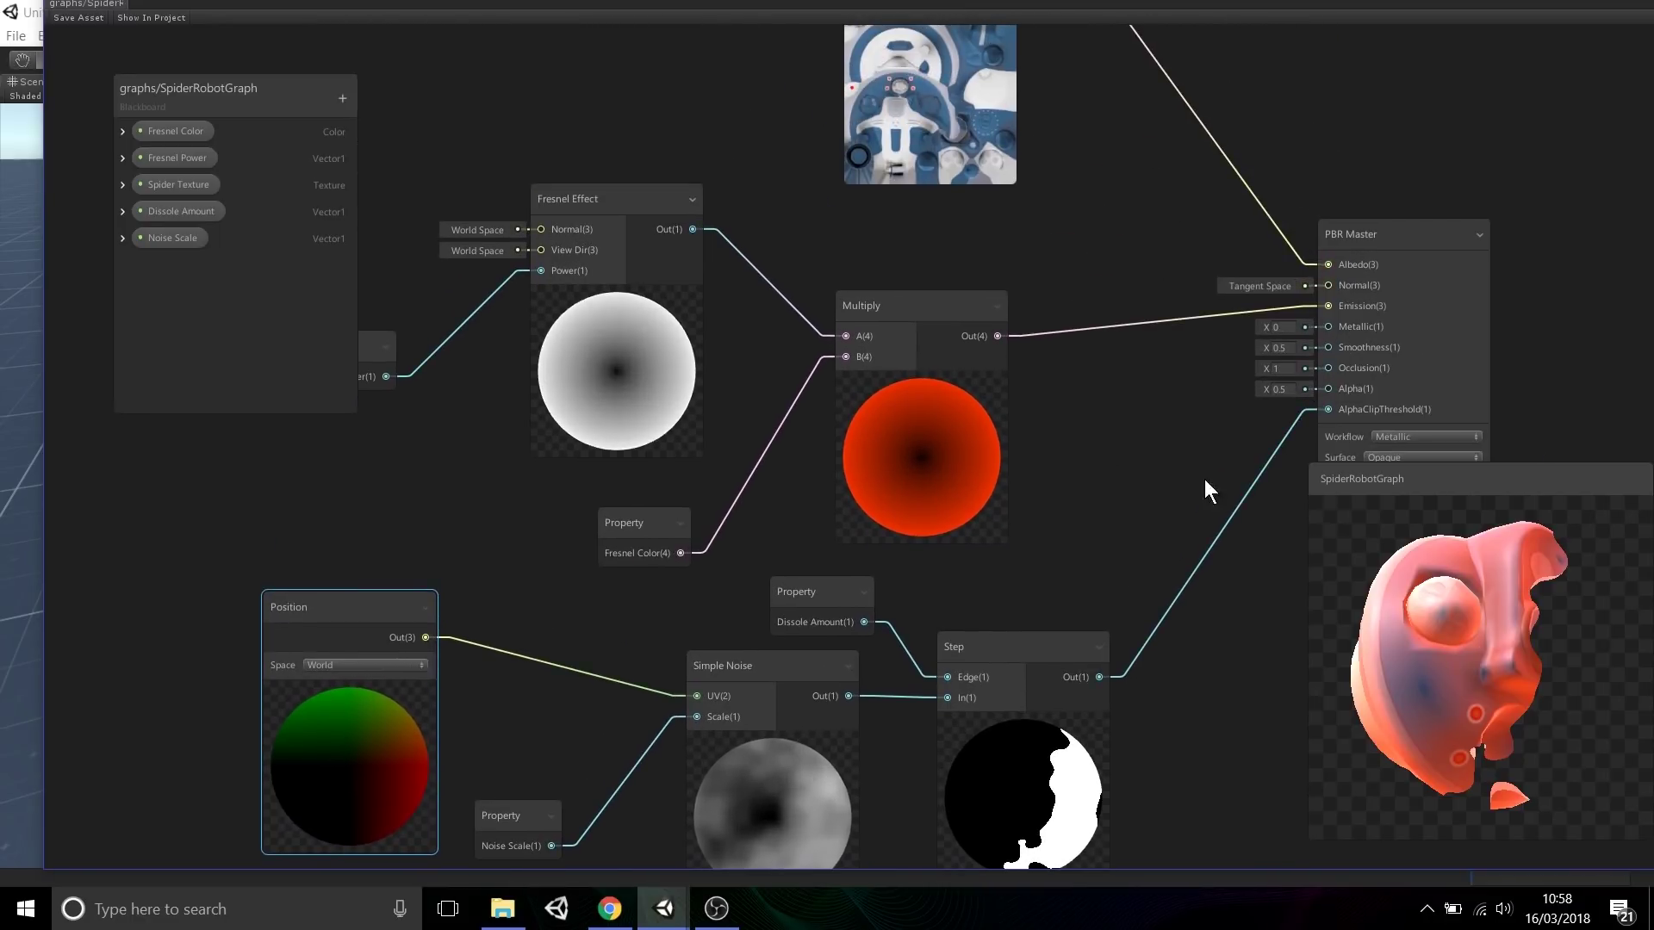
{"action": "scroll", "coordinate": [1052, 484], "scroll_direction": "down", "scroll_amount": 3}
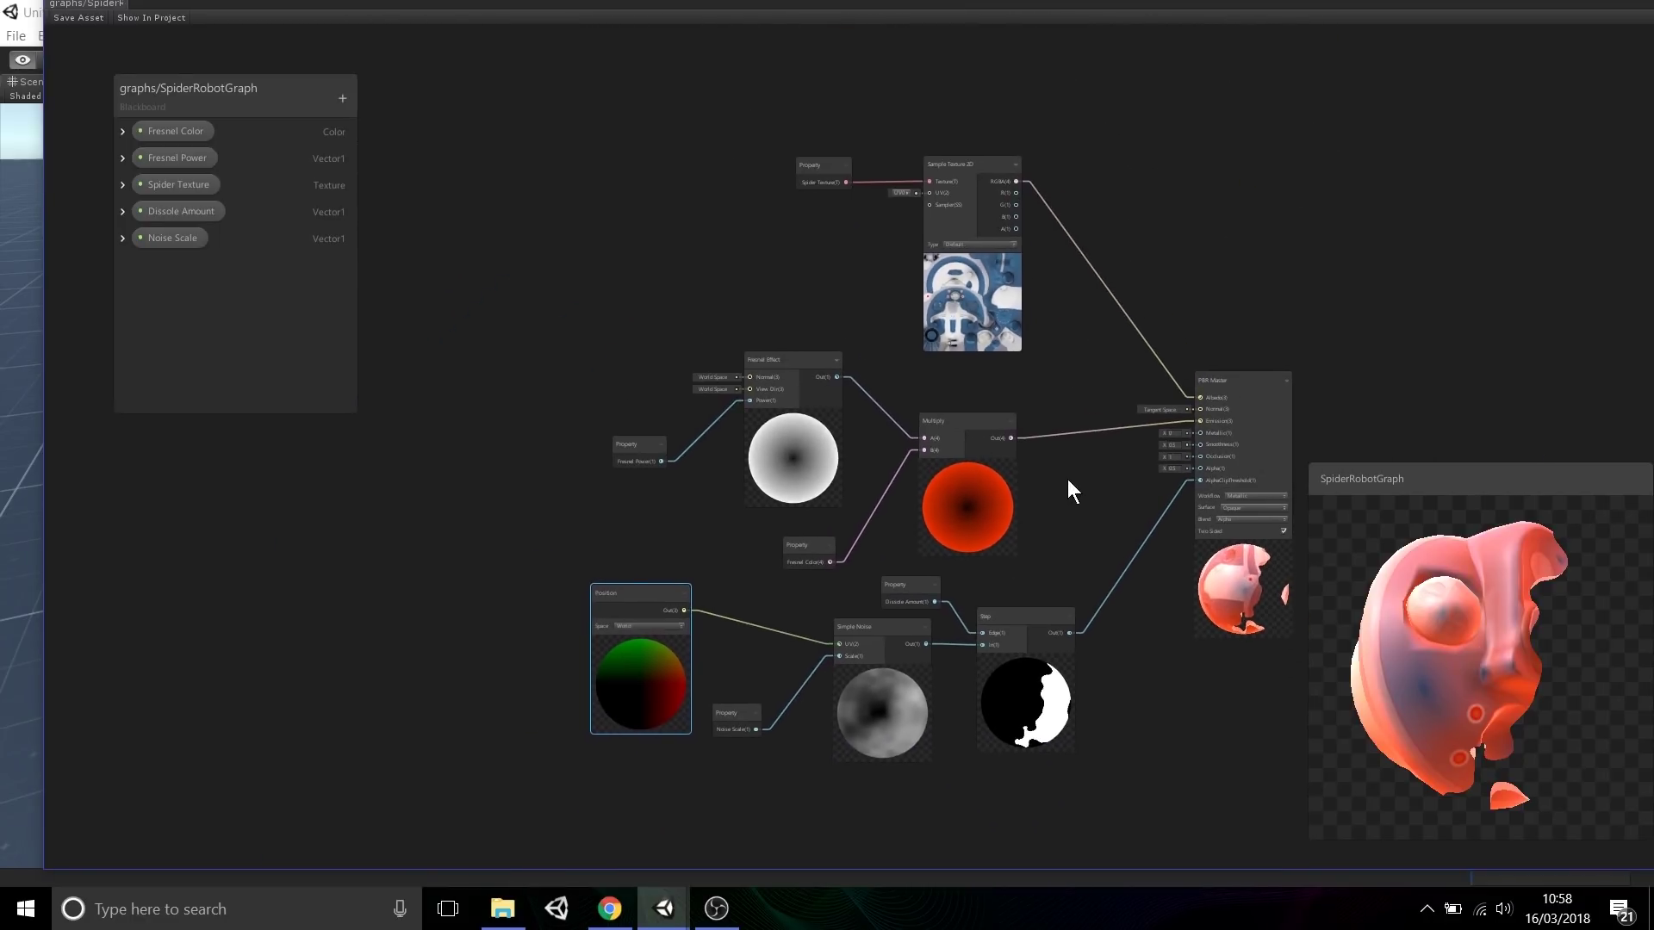
{"action": "left_click_drag", "start_coordinate": [905, 10], "coordinate": [531, 93]}
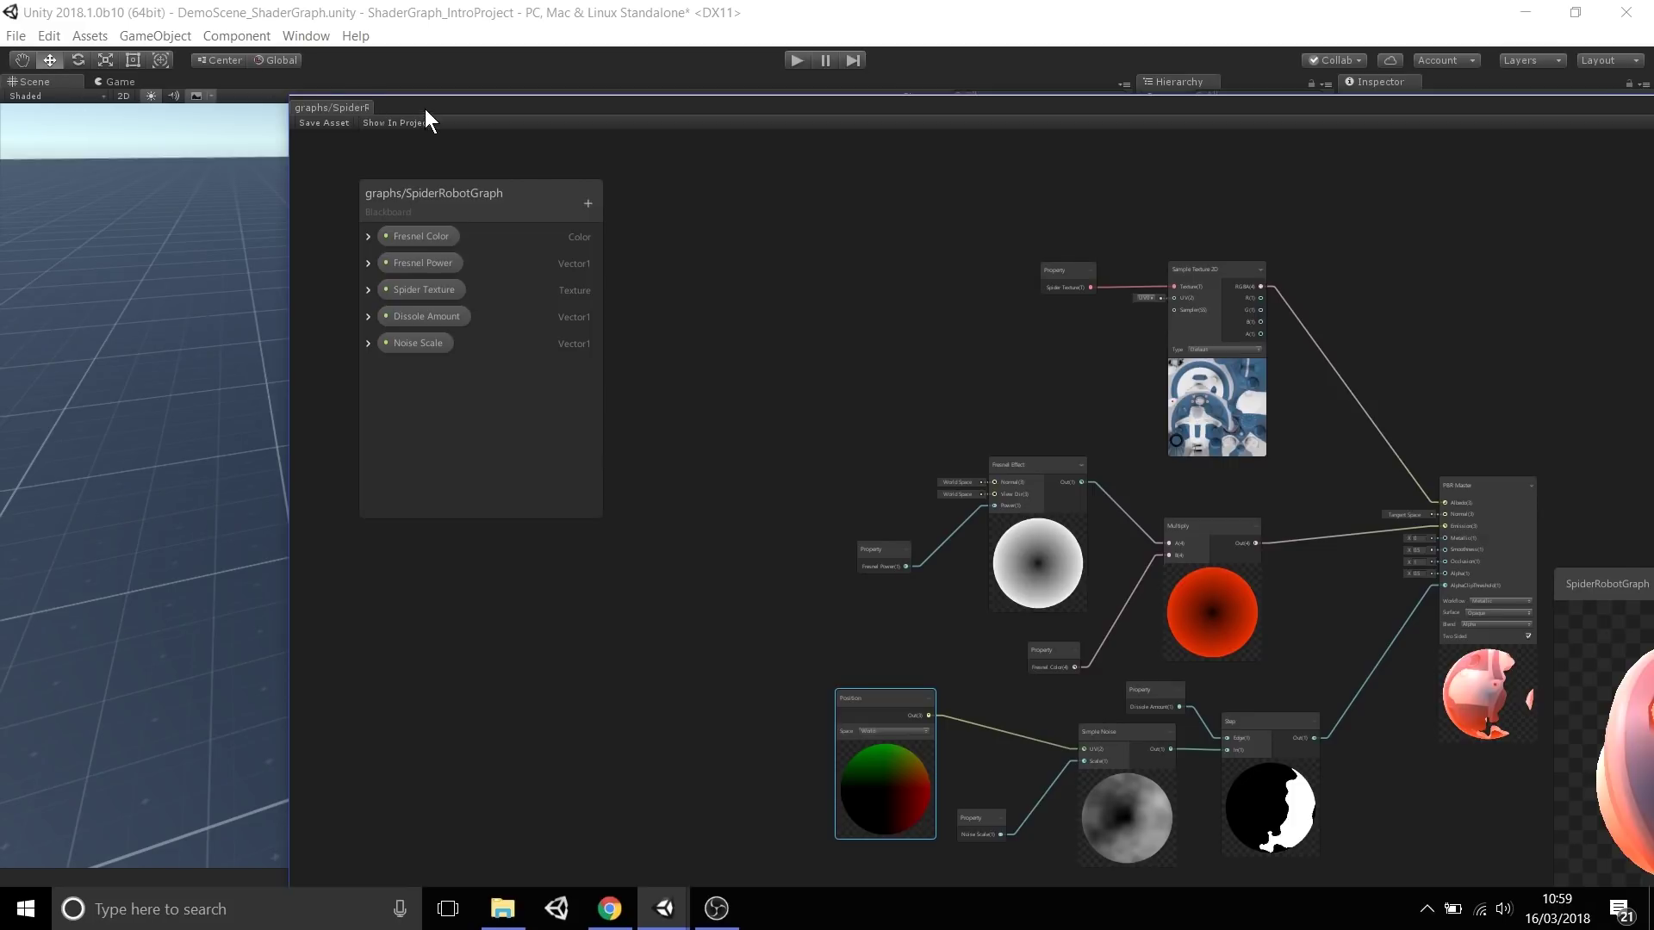
{"action": "left_click_drag", "start_coordinate": [426, 109], "coordinate": [544, 203]}
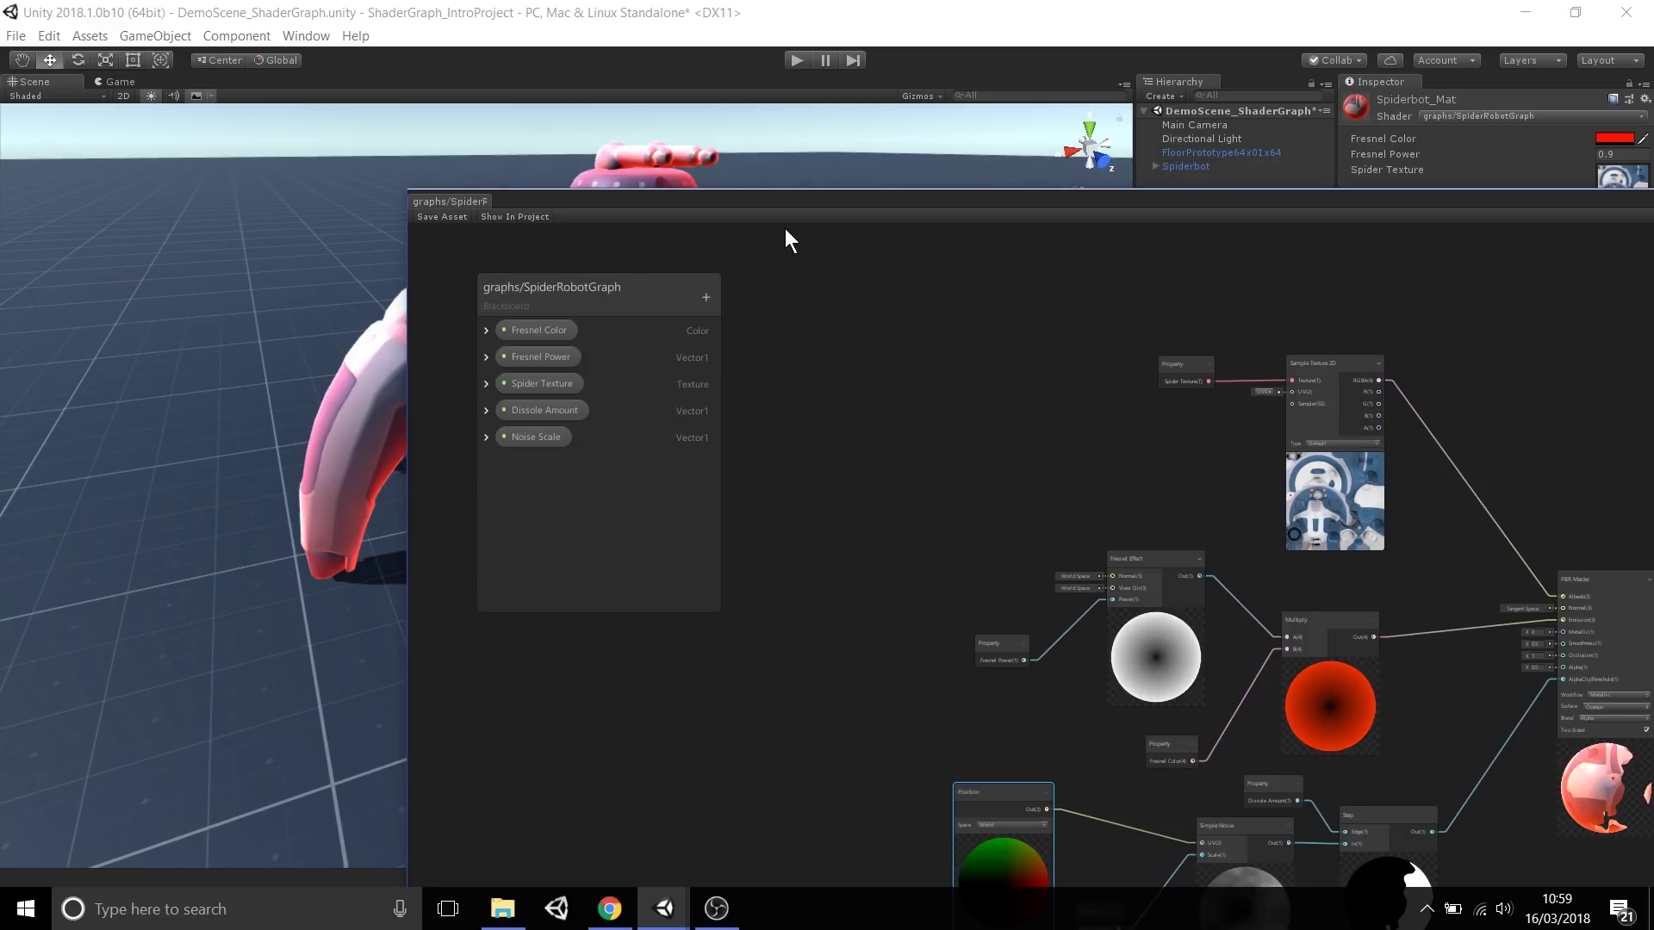
{"action": "left_click_drag", "start_coordinate": [438, 198], "coordinate": [474, 428]}
{"action": "key", "text": "alt"}
{"action": "left_click_drag", "start_coordinate": [310, 142], "coordinate": [541, 296], "text": "alt"}
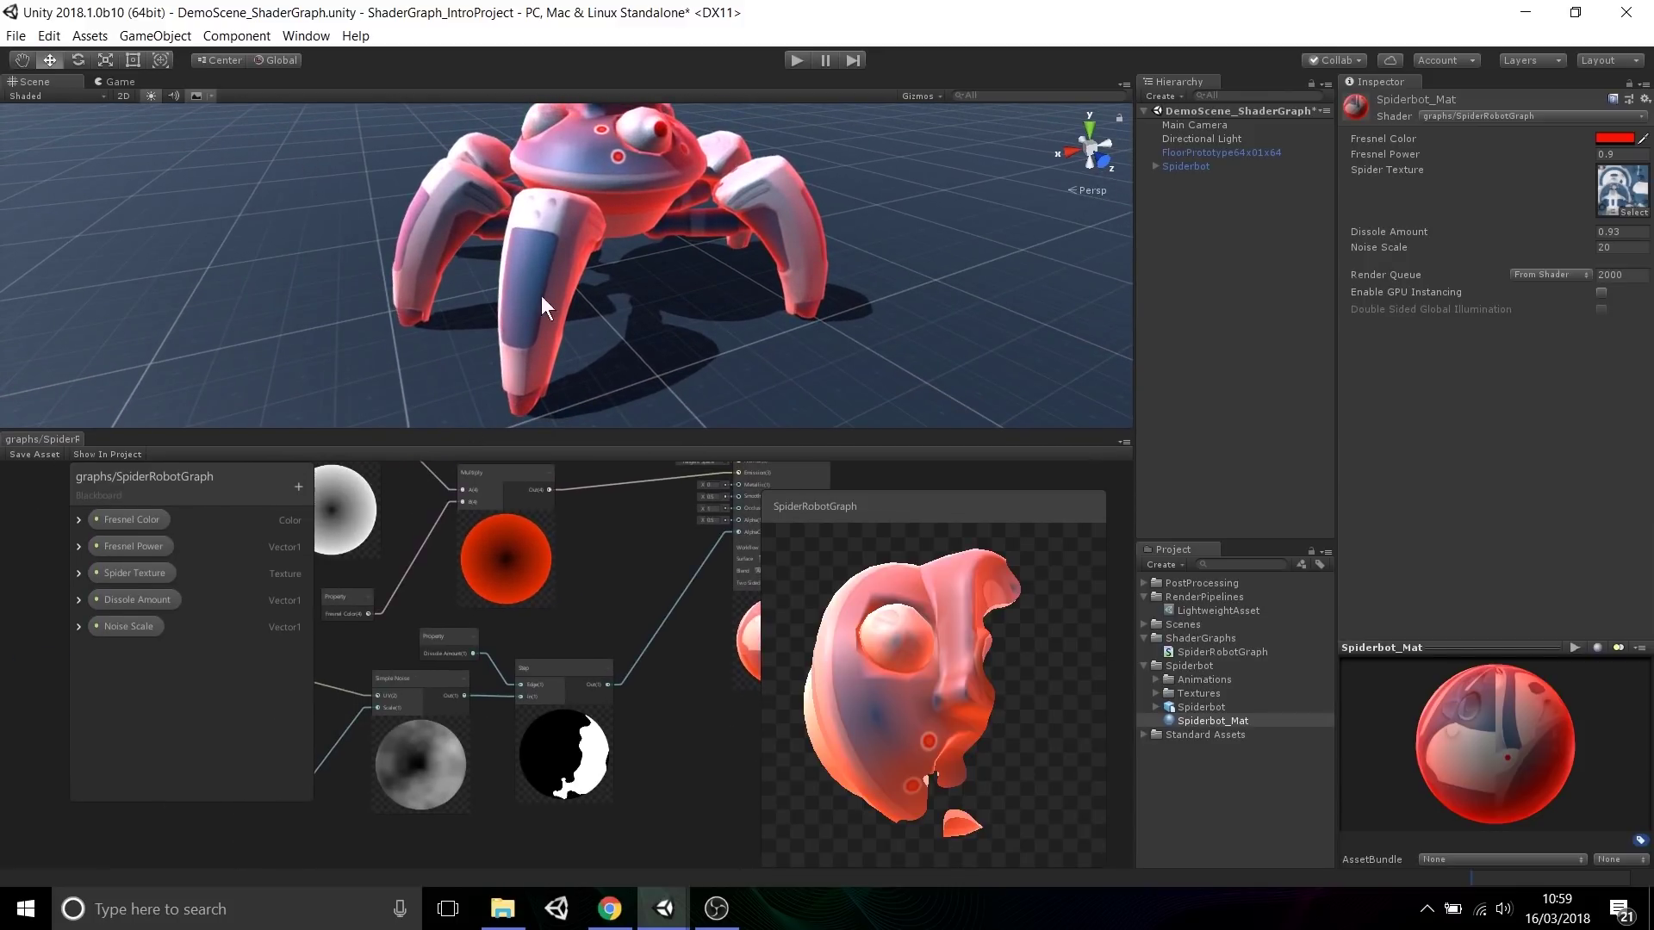
Frame the Position node in the docked graph and set the Spiderbot_Mat material's Dissole Amount to 0.39
{"action": "scroll", "coordinate": [558, 567], "scroll_direction": "down", "scroll_amount": 3}
{"action": "scroll", "coordinate": [560, 565], "scroll_direction": "up", "scroll_amount": 3}
{"action": "left_click_drag", "start_coordinate": [592, 630], "coordinate": [841, 534], "text": "alt"}
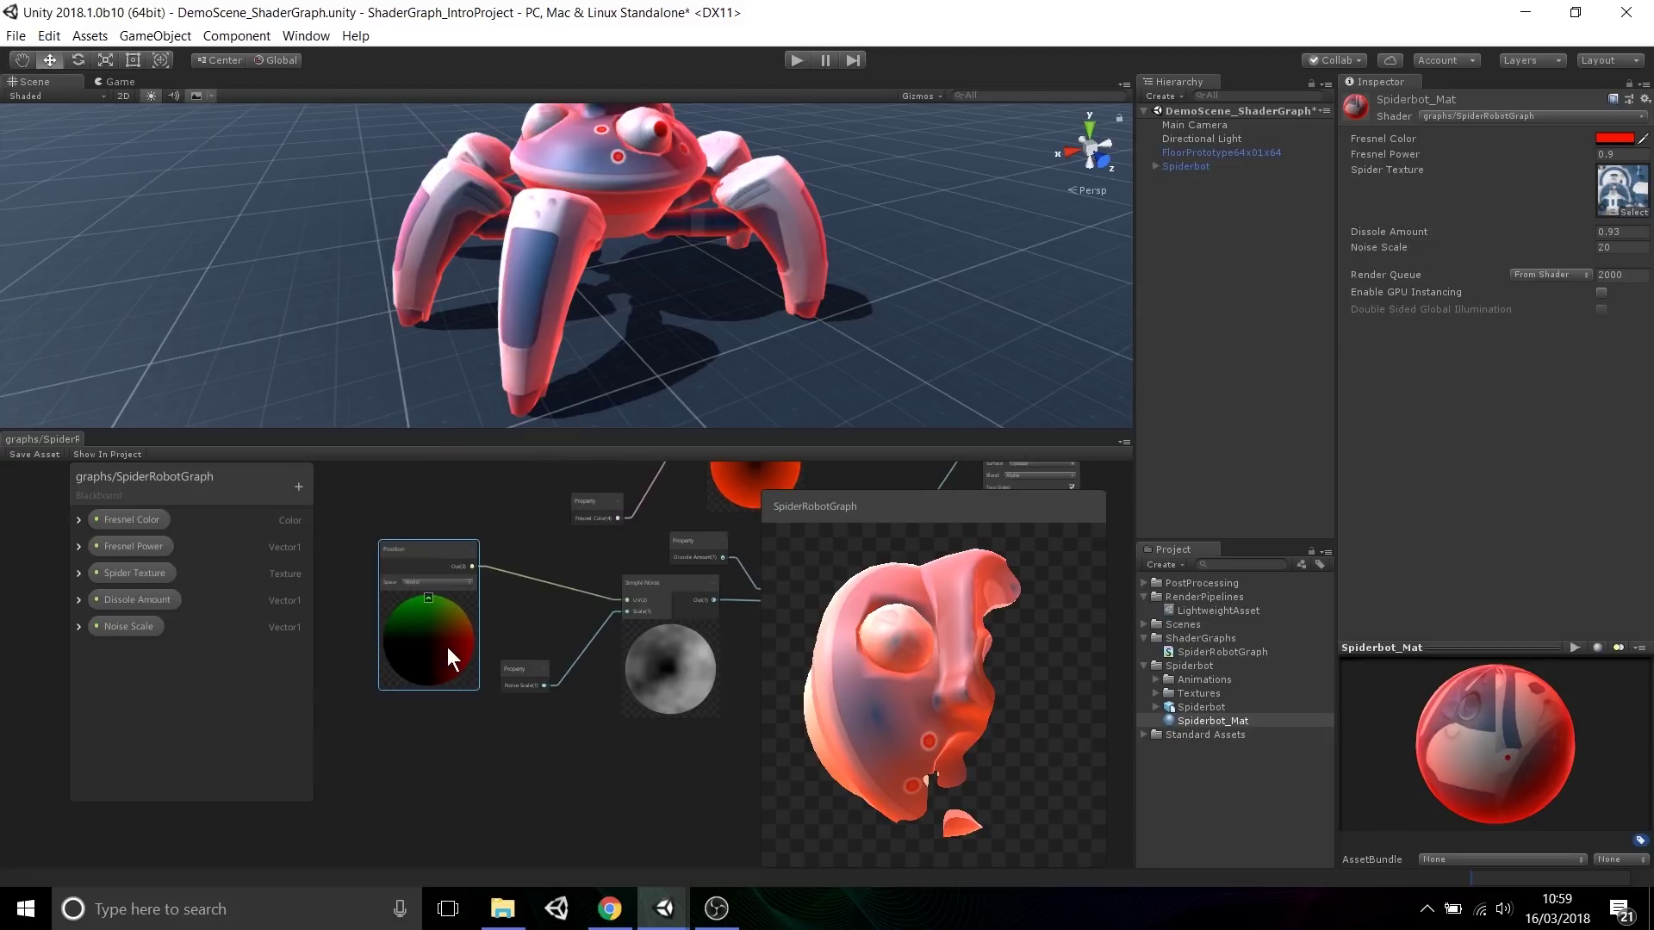
{"action": "scroll", "coordinate": [447, 646], "scroll_direction": "up", "scroll_amount": 4}
{"action": "left_click_drag", "start_coordinate": [639, 590], "coordinate": [642, 658], "text": "alt"}
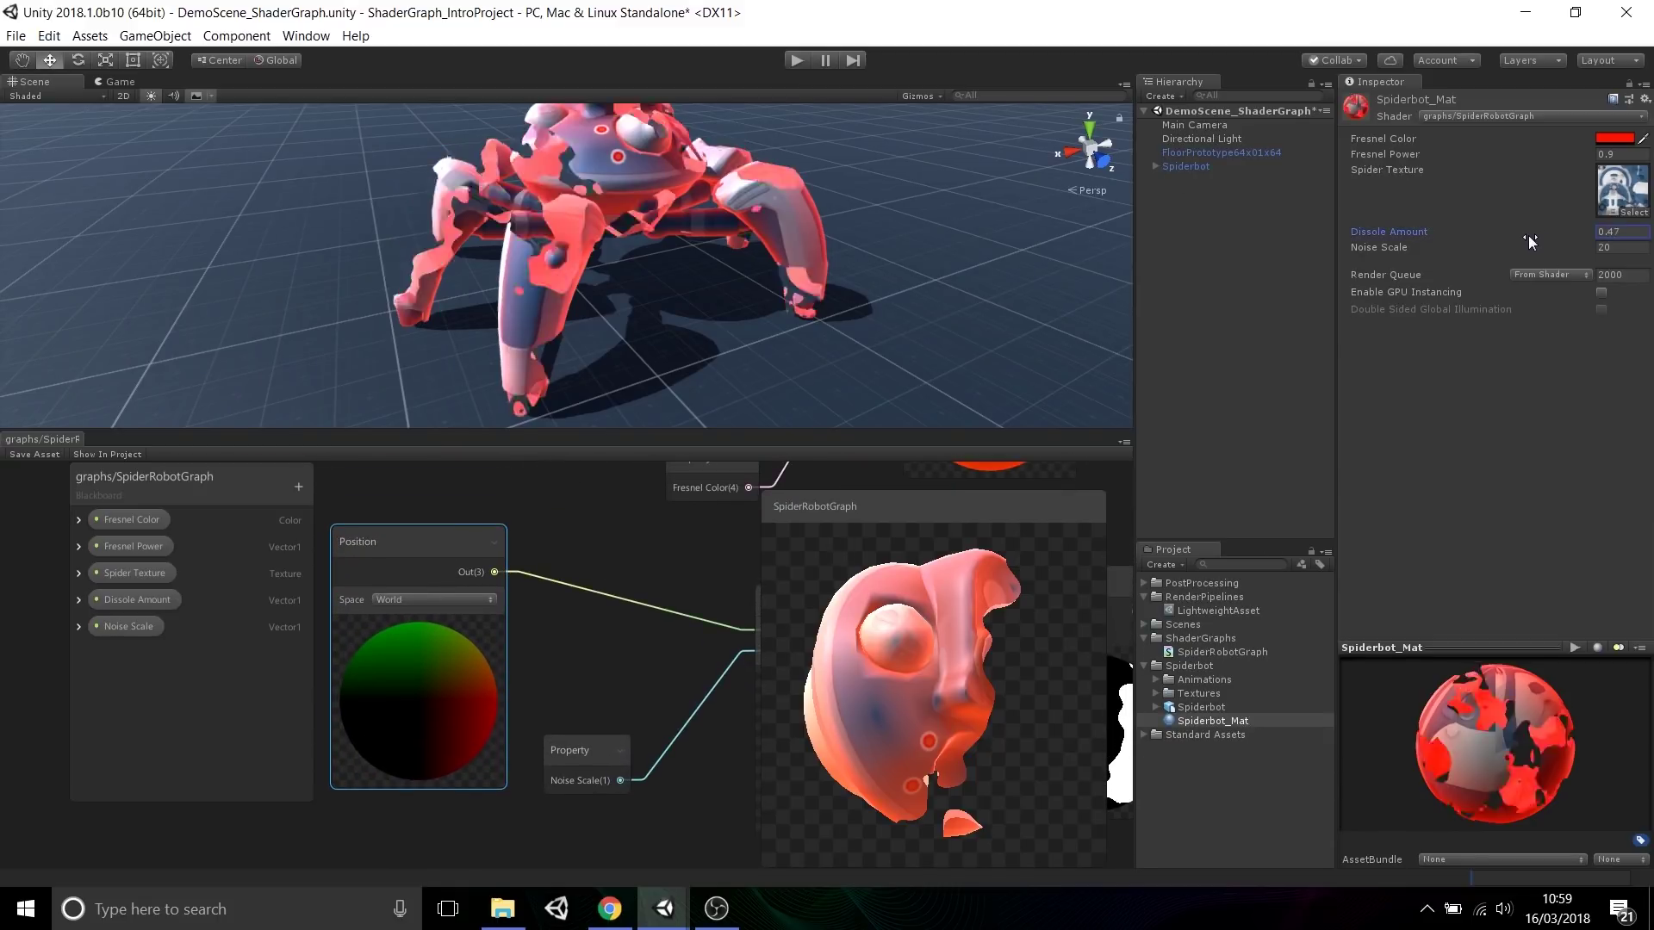
{"action": "left_click_drag", "start_coordinate": [1528, 235], "coordinate": [1528, 238]}
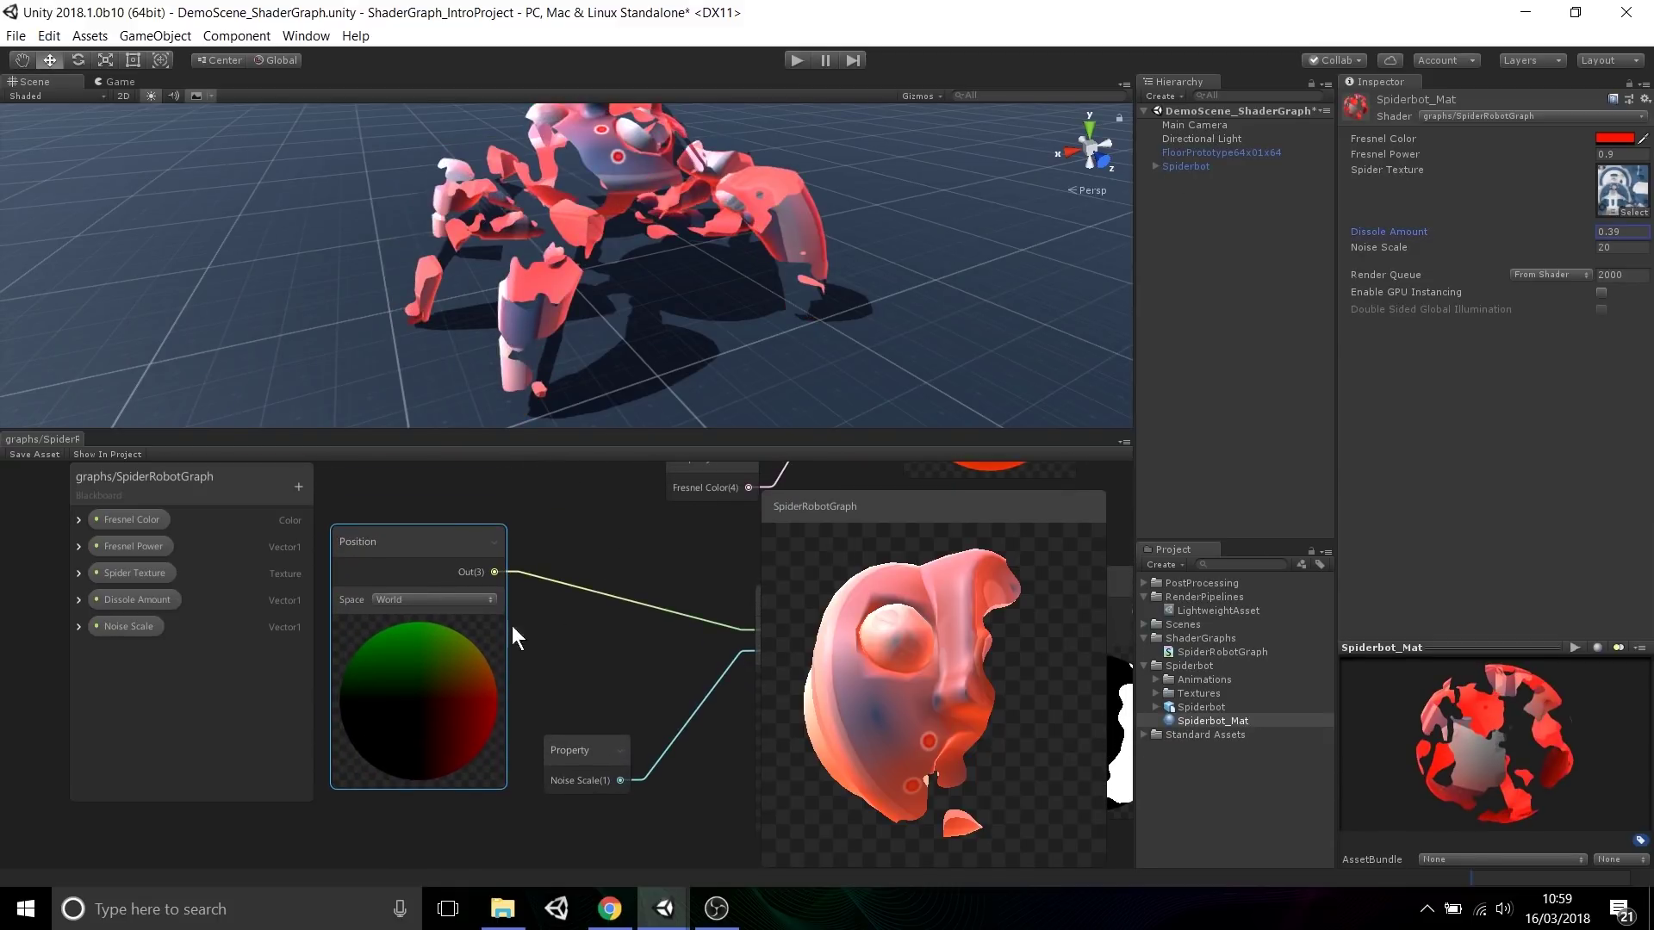
Set the Position node's space to View, save the graph and orbit around the Spiderbot to test the view-space dissolve
{"action": "left_click", "coordinate": [417, 599]}
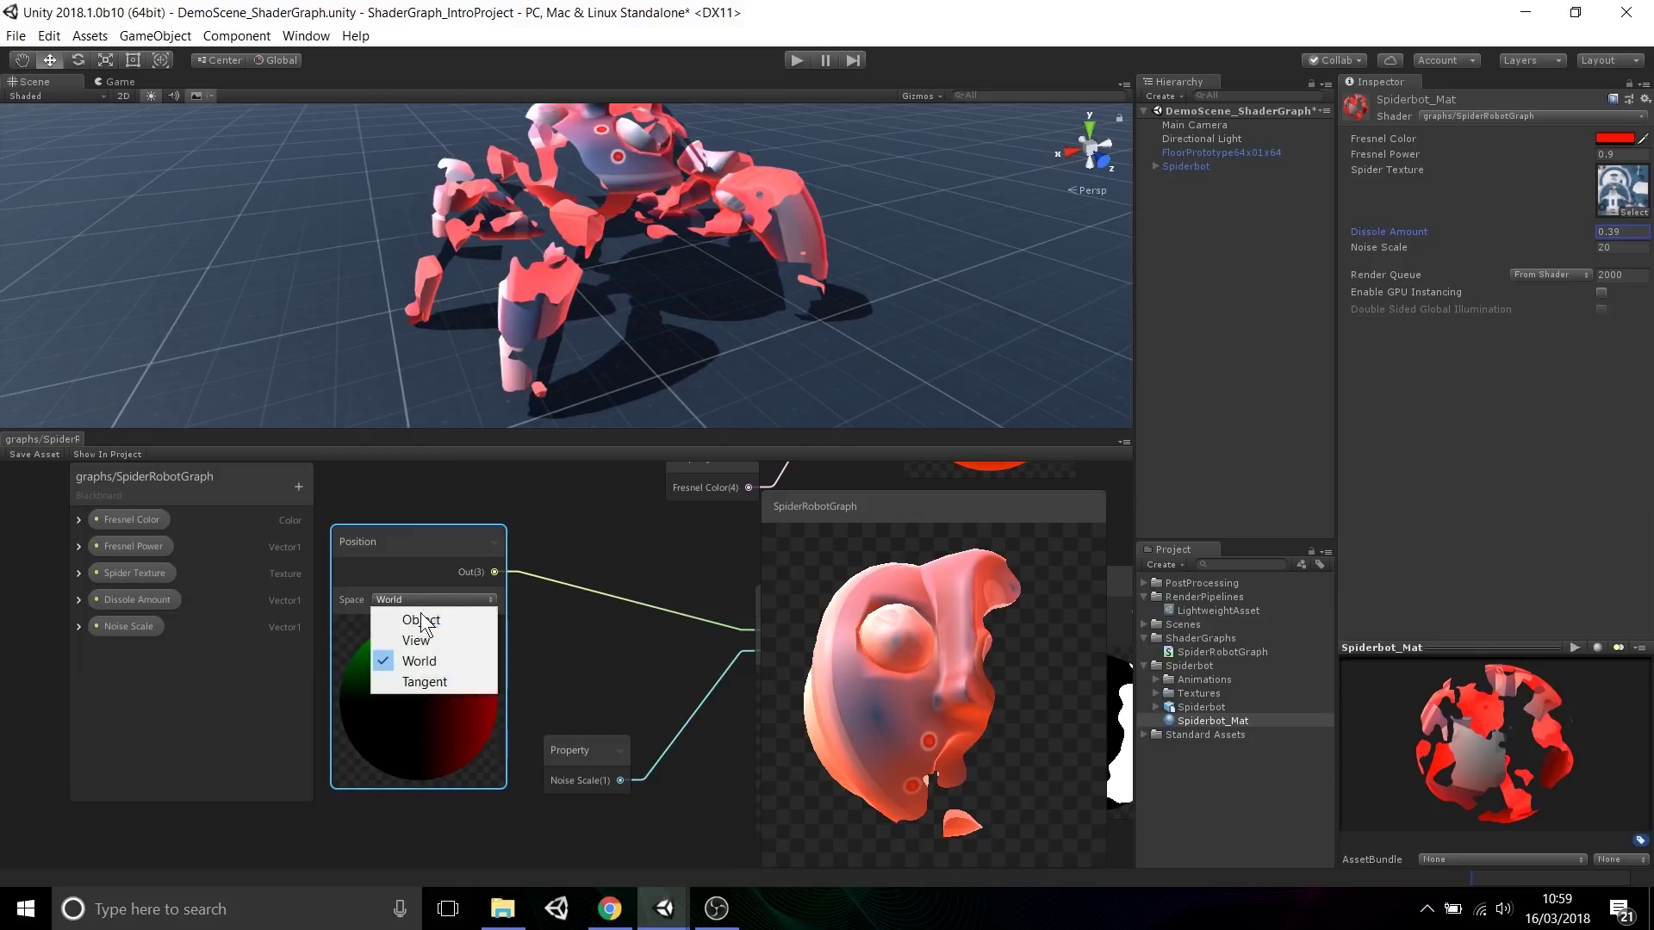
{"action": "left_click", "coordinate": [422, 639]}
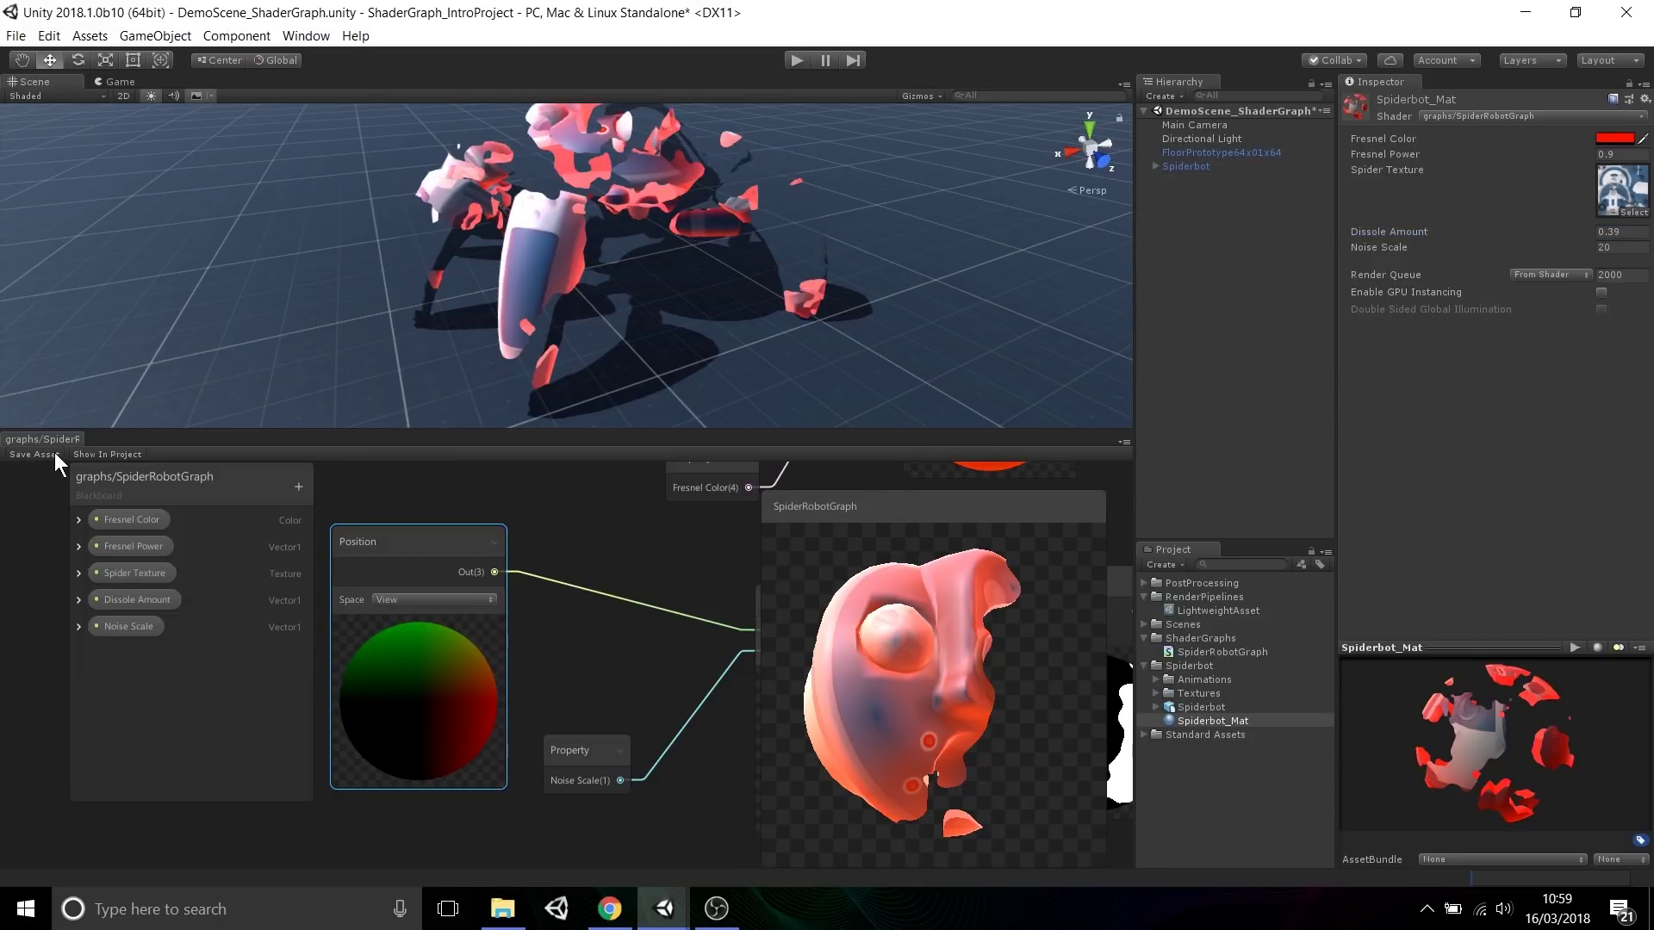
{"action": "left_click_drag", "start_coordinate": [589, 278], "coordinate": [771, 254], "text": "alt"}
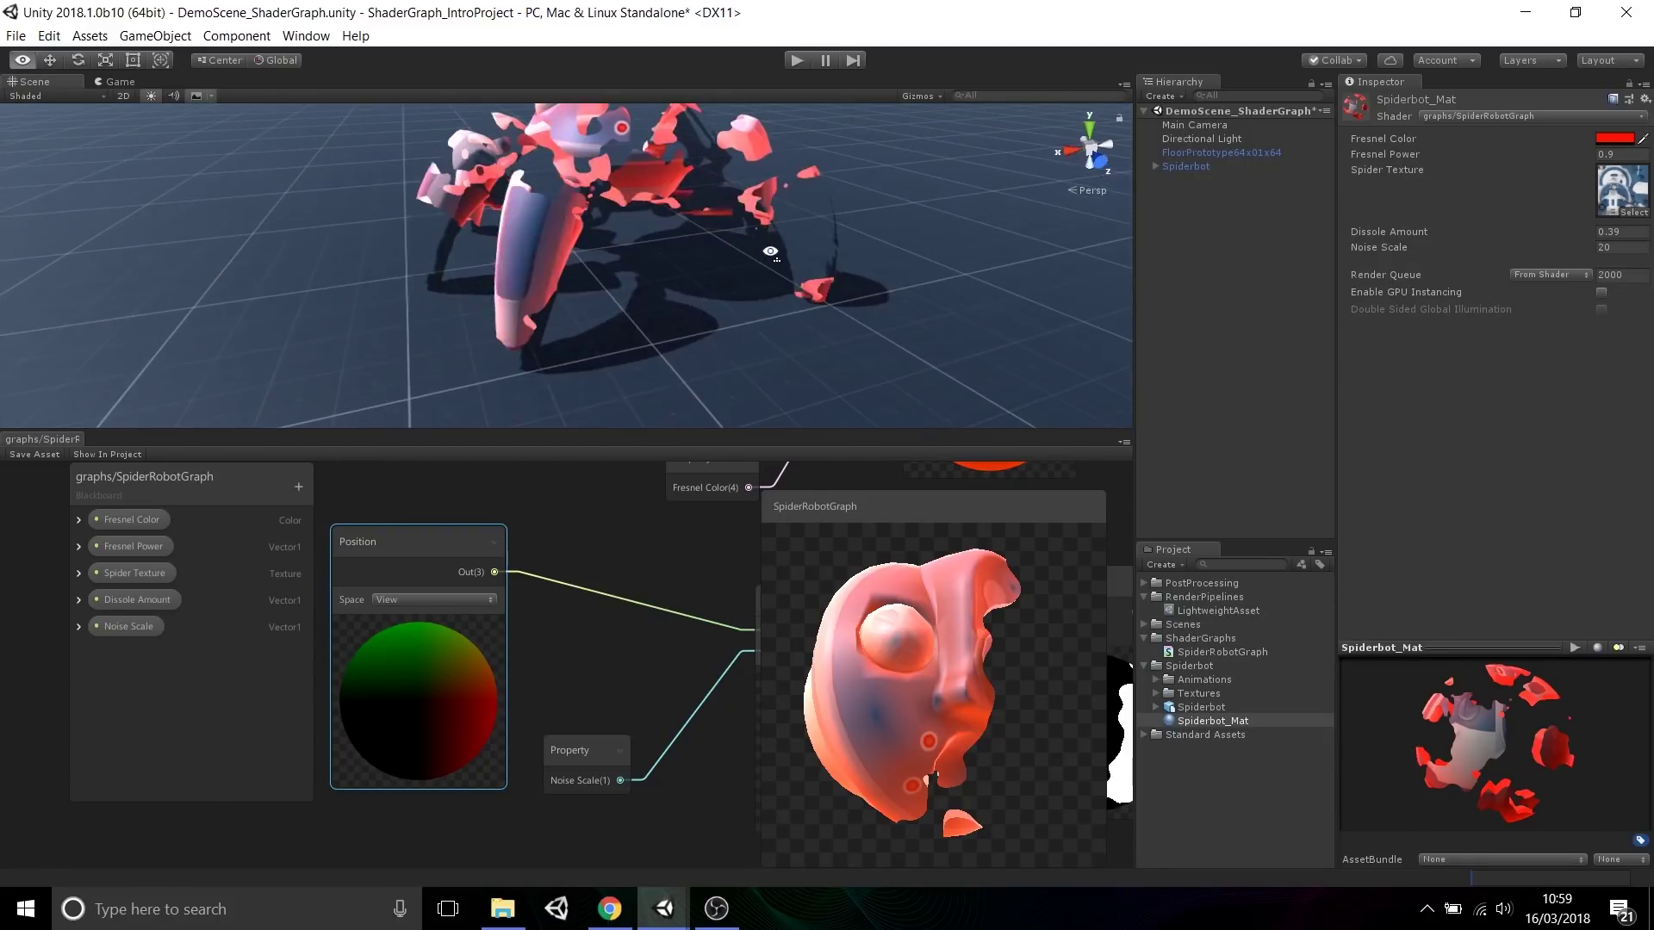
{"action": "left_click_drag", "start_coordinate": [589, 293], "coordinate": [603, 271], "text": "alt"}
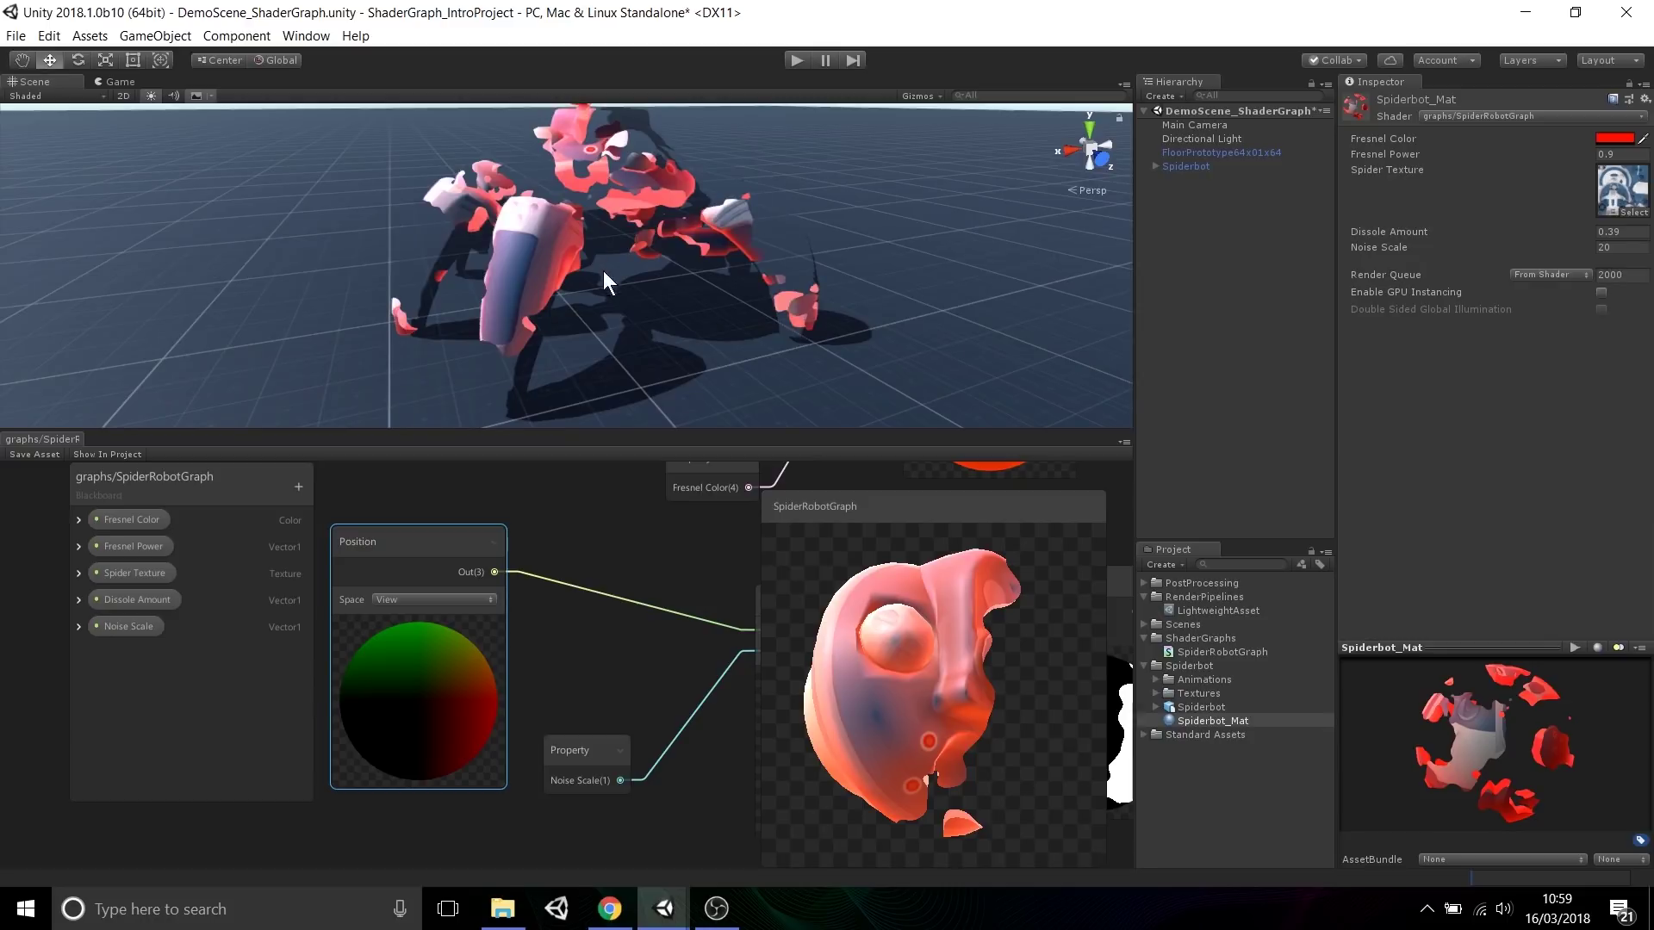
{"action": "left_click_drag", "start_coordinate": [855, 714], "coordinate": [809, 632]}
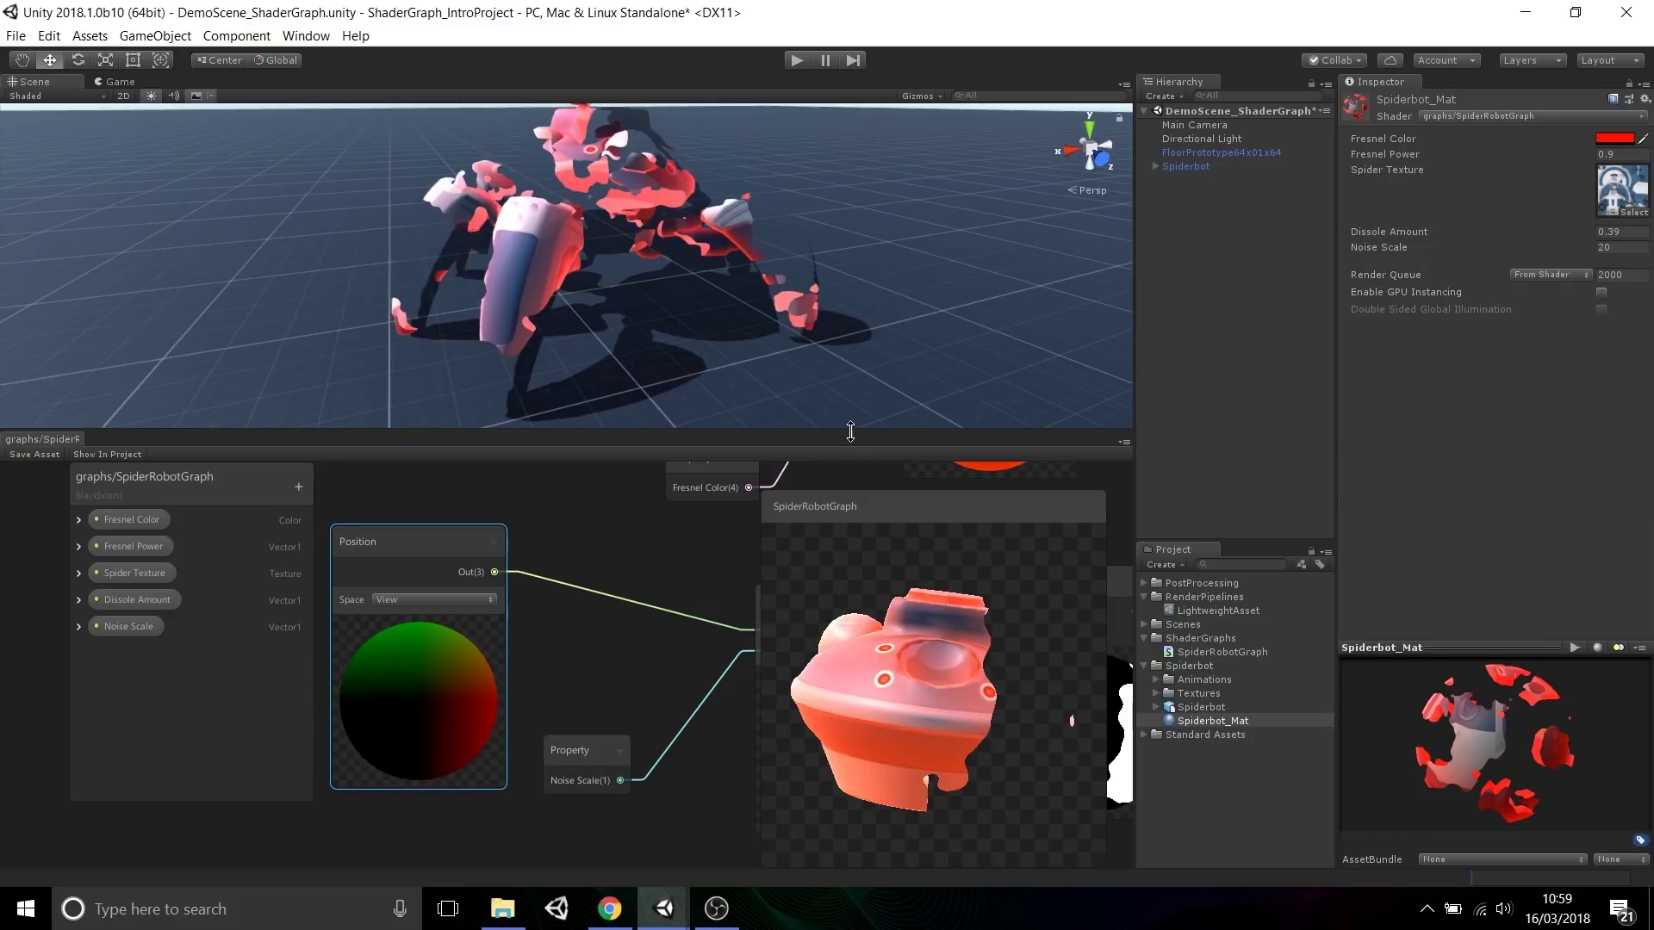